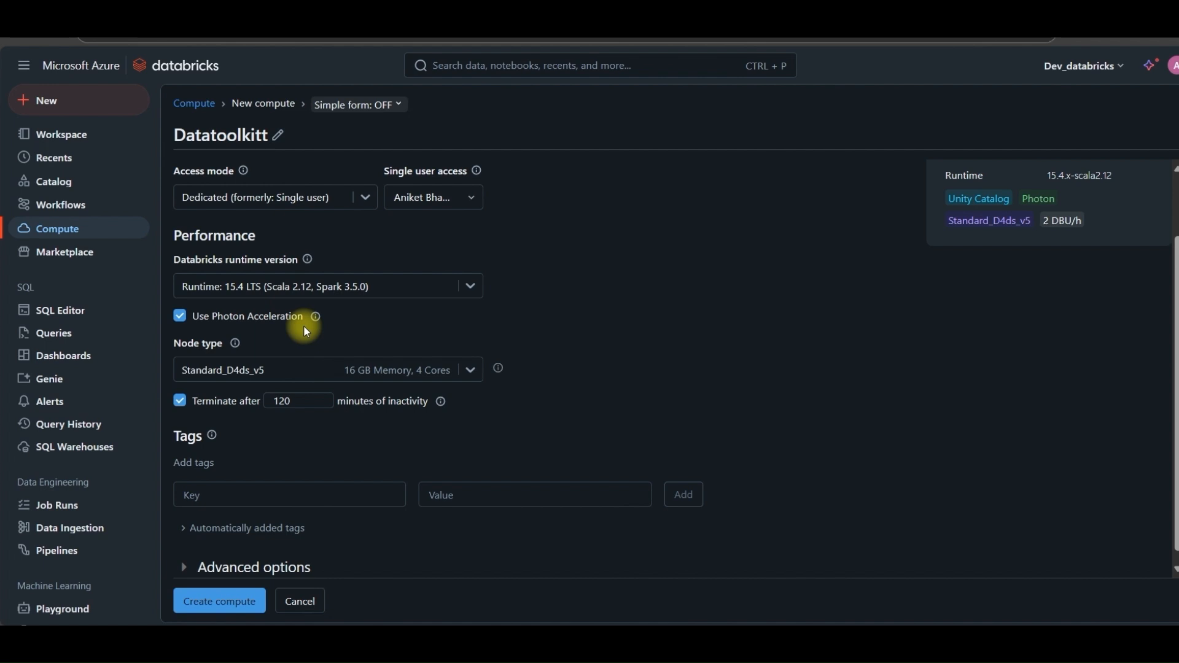
Turn off Photon Acceleration for the Datatoolkitt compute
{"action": "left_click", "coordinate": [181, 323]}
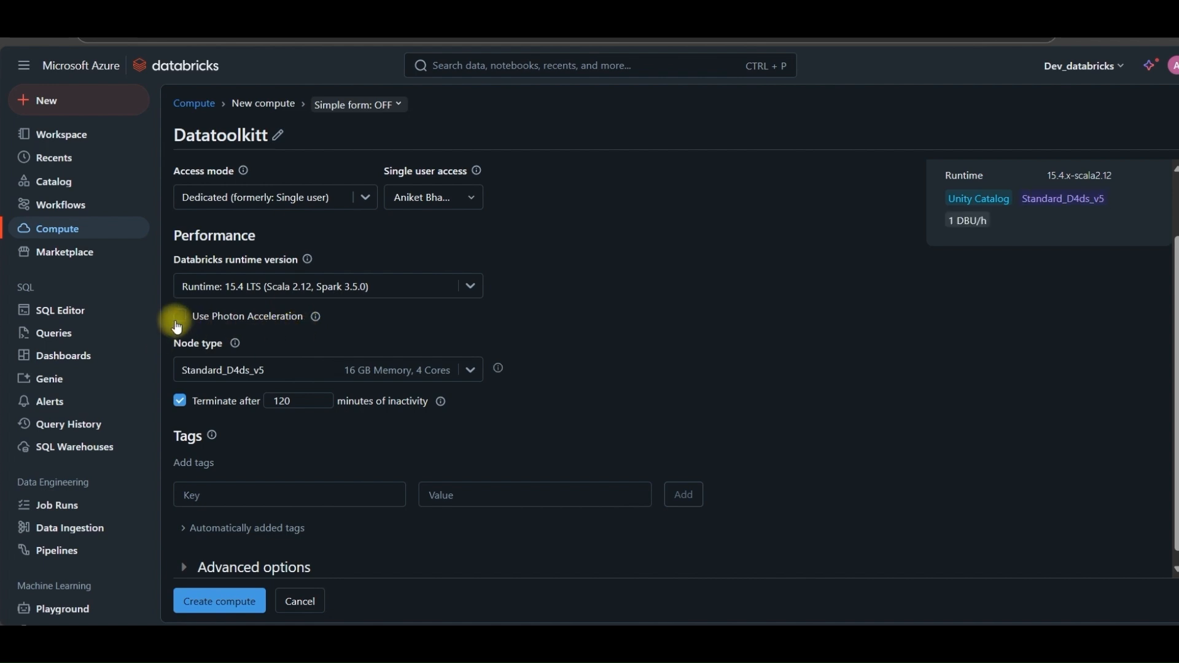
{"action": "left_click", "coordinate": [179, 320]}
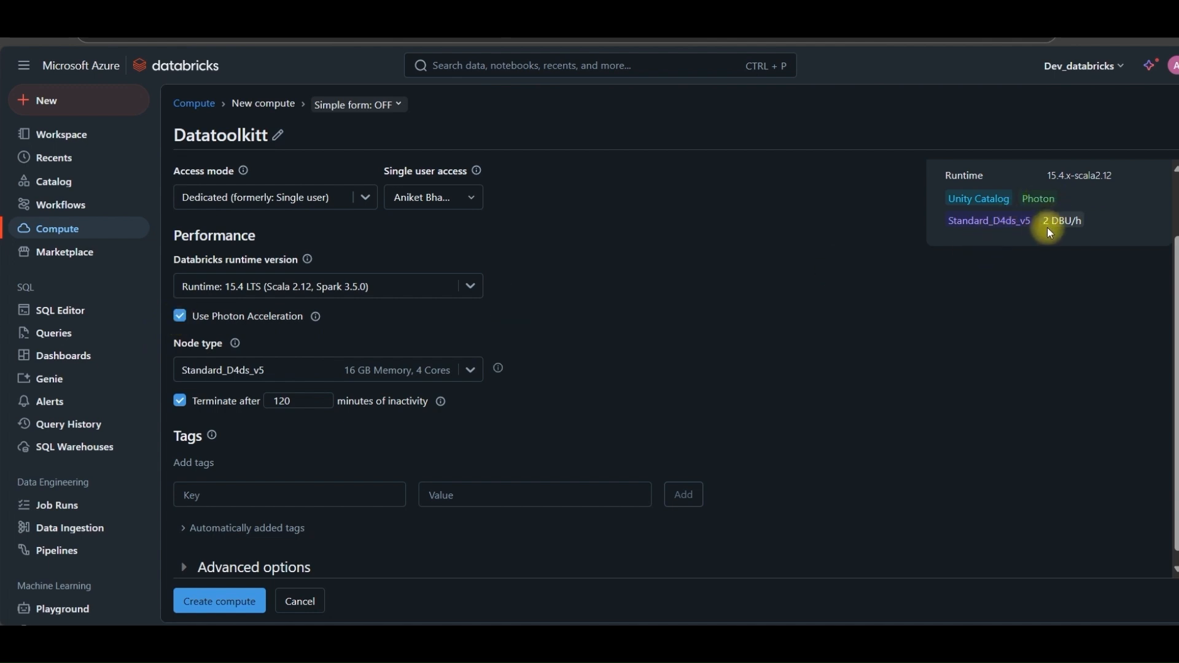
{"action": "left_click", "coordinate": [179, 316]}
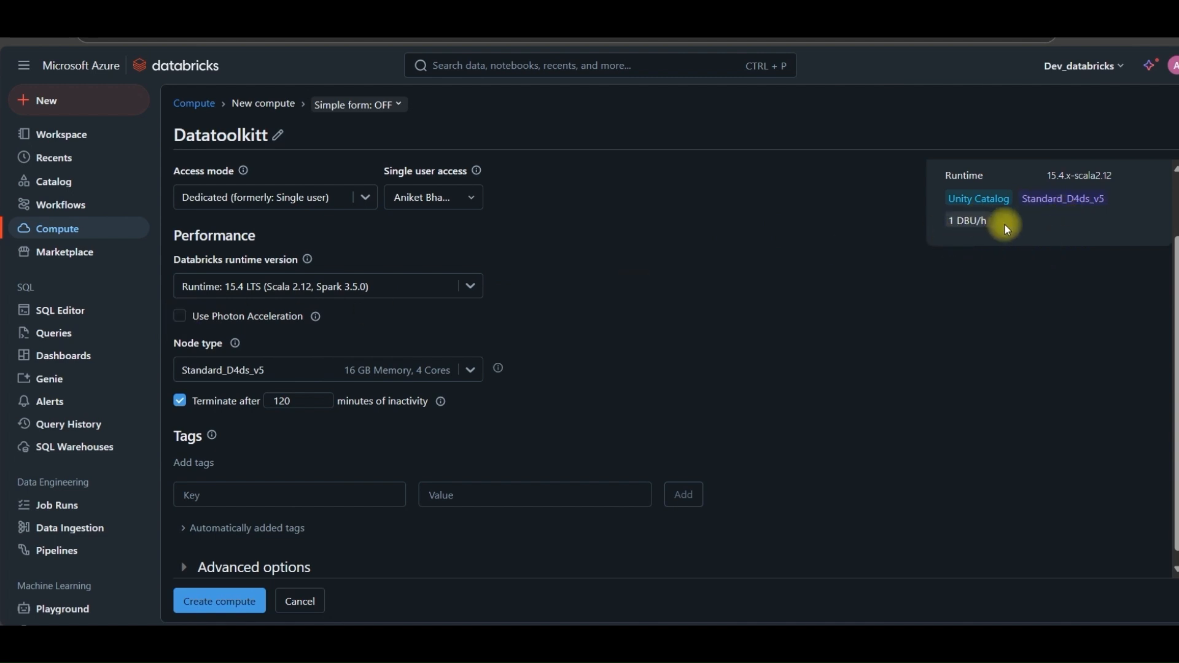
Browse the worker type options and choose Standard_D4ads_v5 as the worker type
{"action": "scroll", "coordinate": [264, 338], "scroll_direction": "down", "scroll_amount": 1}
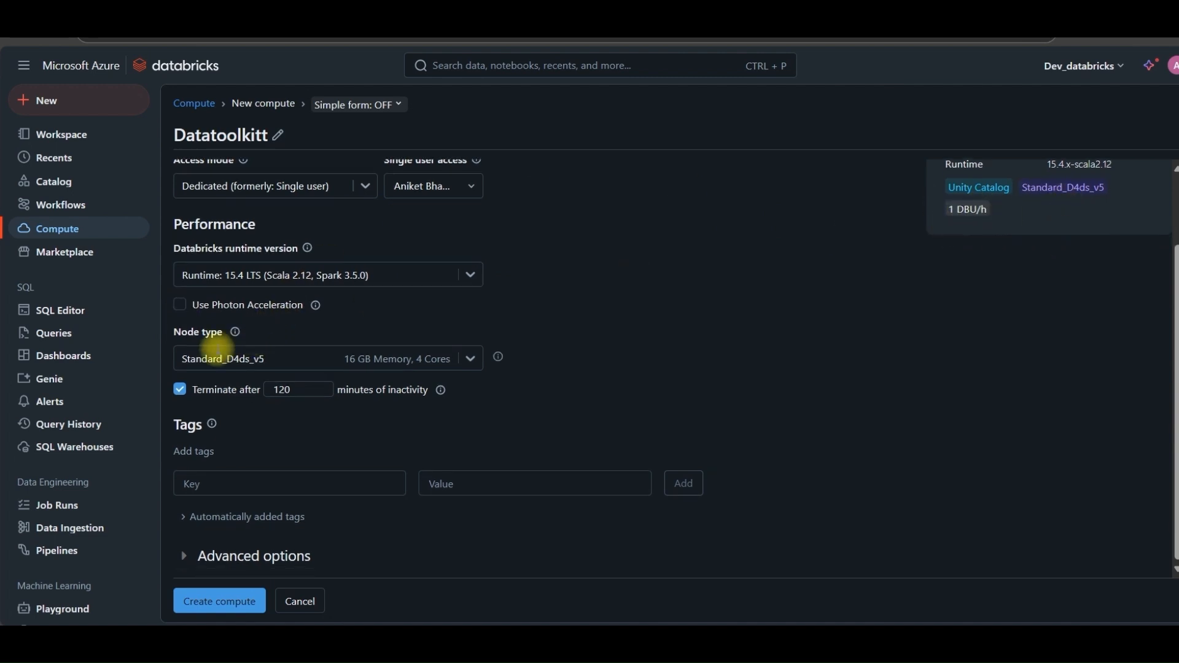
{"action": "left_click", "coordinate": [471, 360]}
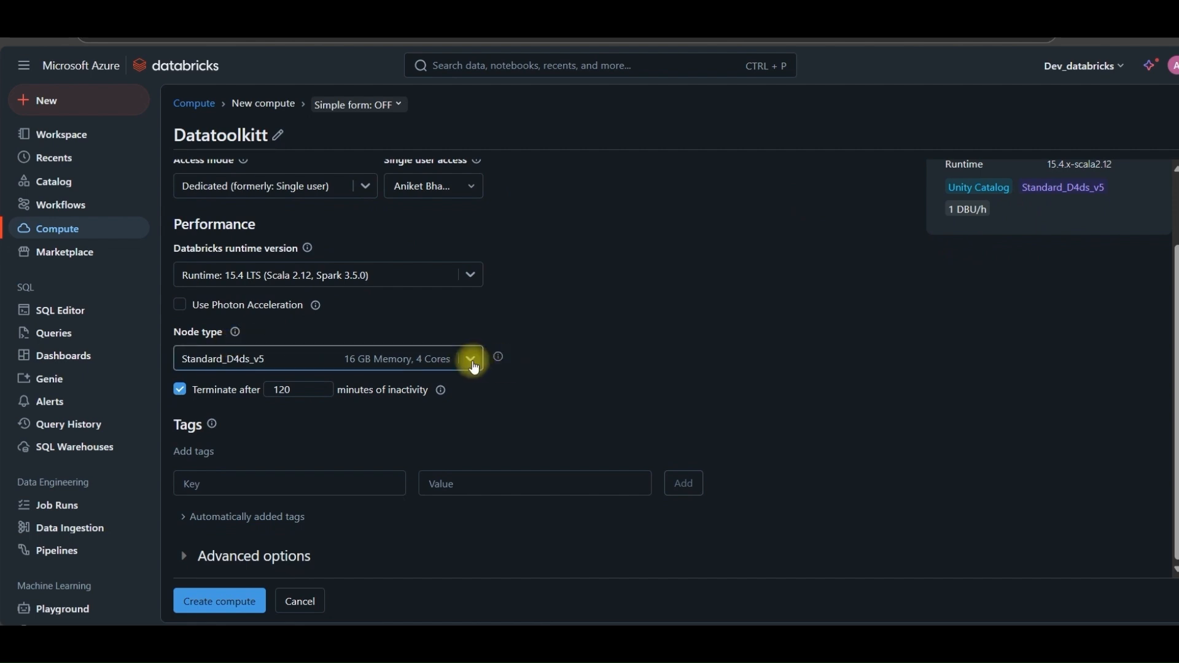
{"action": "left_click", "coordinate": [474, 366]}
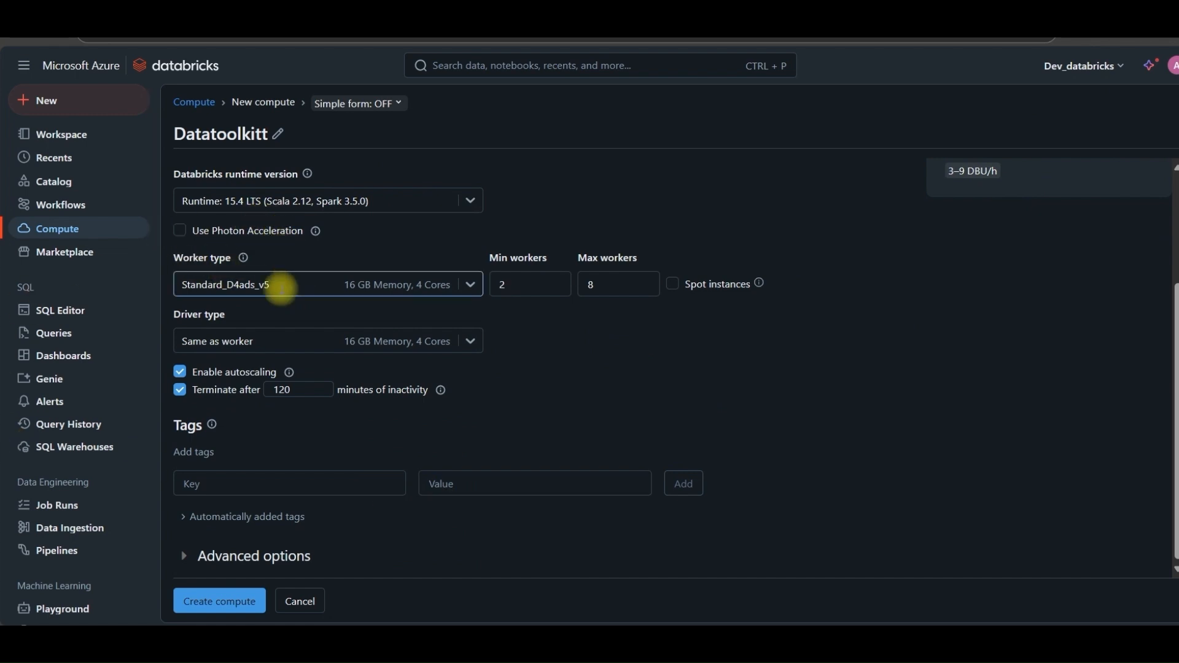
{"action": "left_click", "coordinate": [471, 287]}
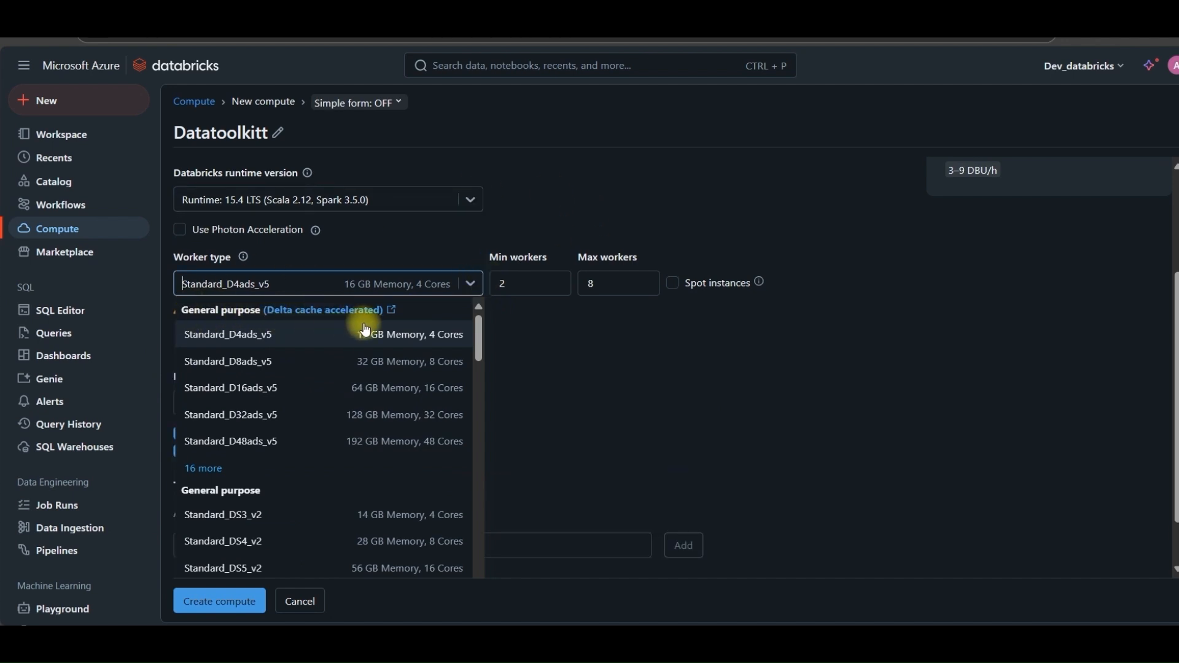
{"action": "scroll", "coordinate": [239, 492], "scroll_direction": "down", "scroll_amount": 1}
{"action": "scroll", "coordinate": [237, 487], "scroll_direction": "down", "scroll_amount": 5}
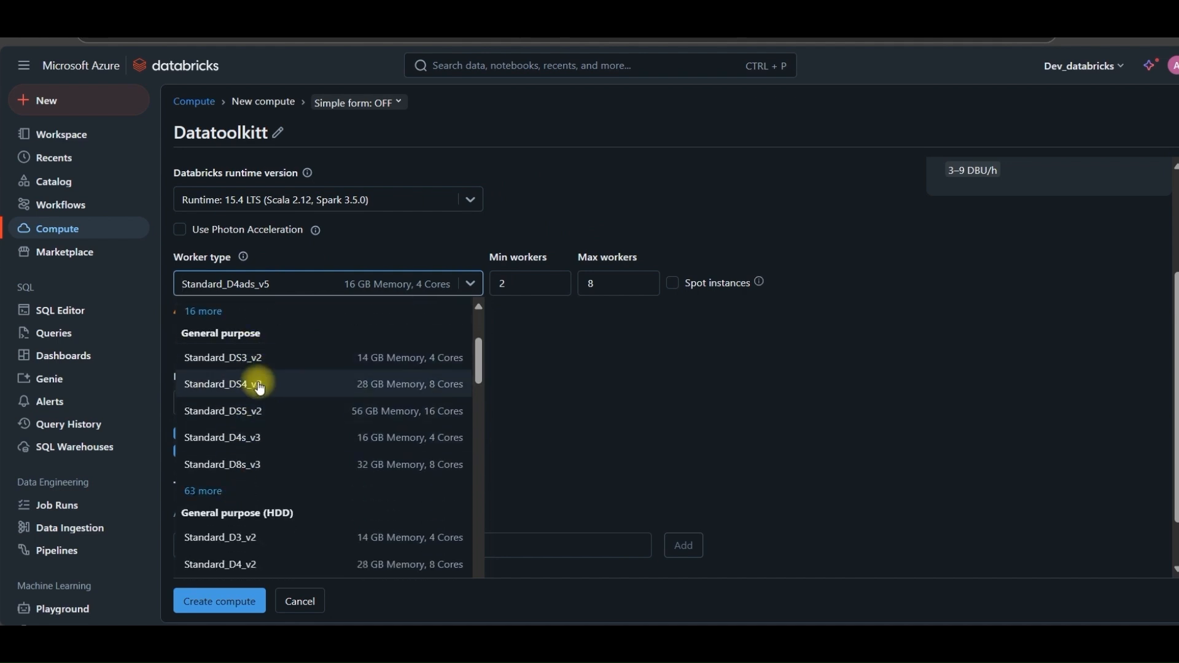
{"action": "scroll", "coordinate": [256, 412], "scroll_direction": "down", "scroll_amount": 4}
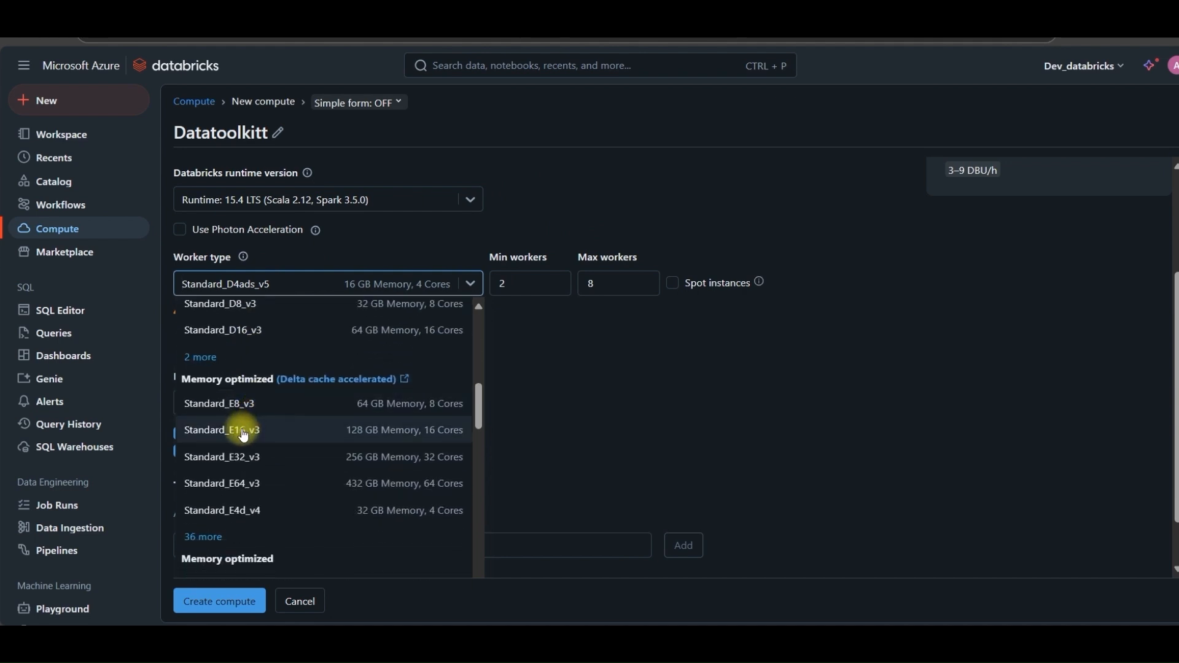
{"action": "scroll", "coordinate": [309, 468], "scroll_direction": "up", "scroll_amount": 10}
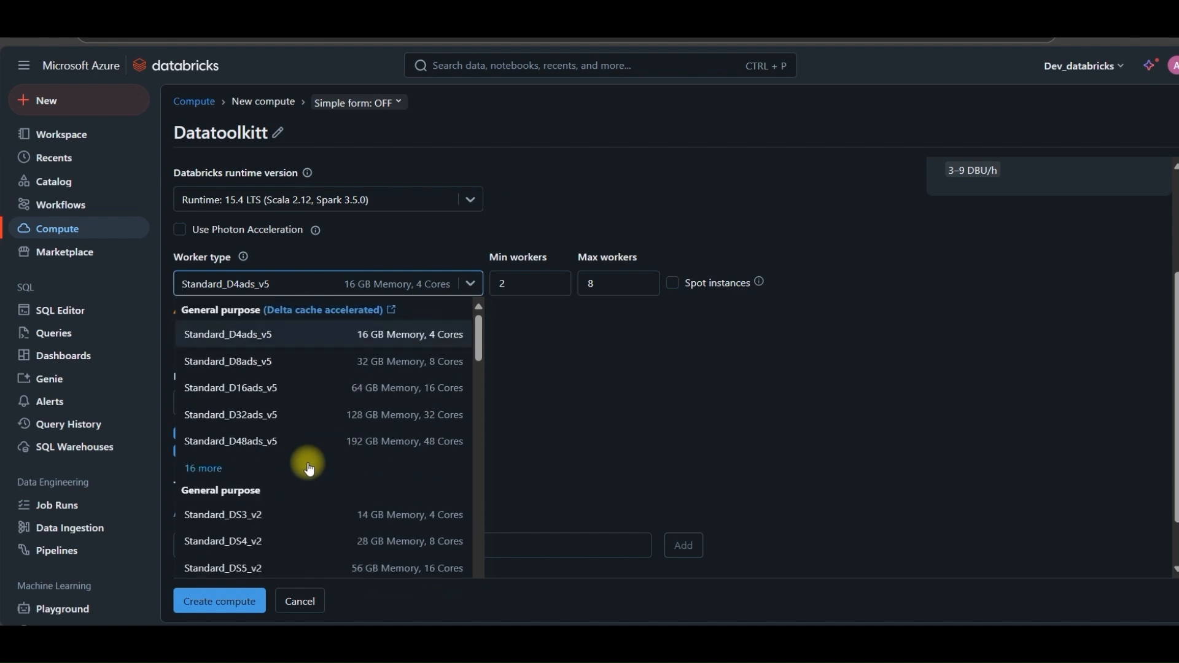
{"action": "left_click", "coordinate": [280, 333]}
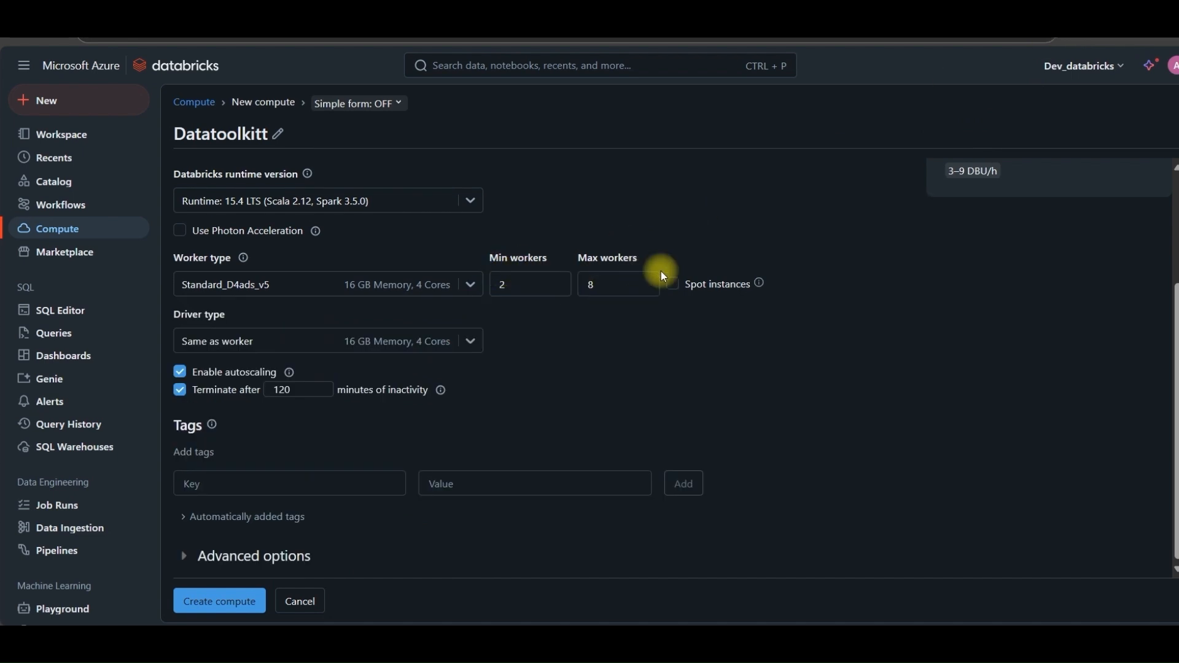
Set the minimum workers to 1 and the maximum workers to 5
{"action": "left_click", "coordinate": [519, 284]}
{"action": "key", "text": "BackSpace"}
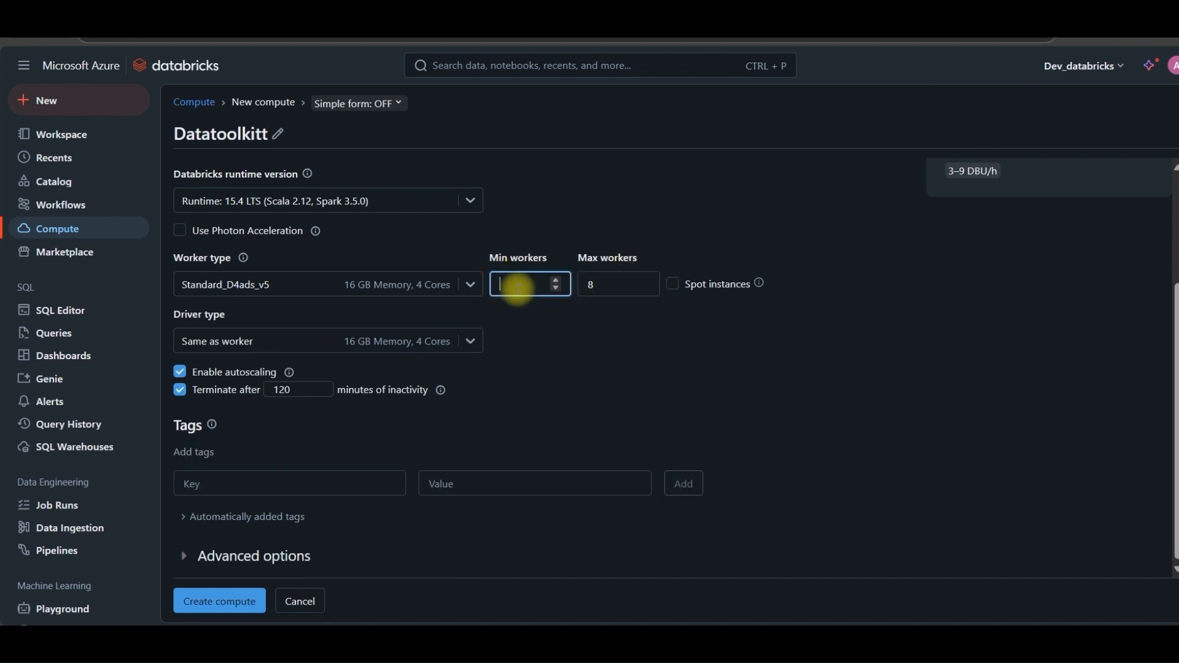
{"action": "type", "text": "1"}
{"action": "left_click", "coordinate": [599, 283]}
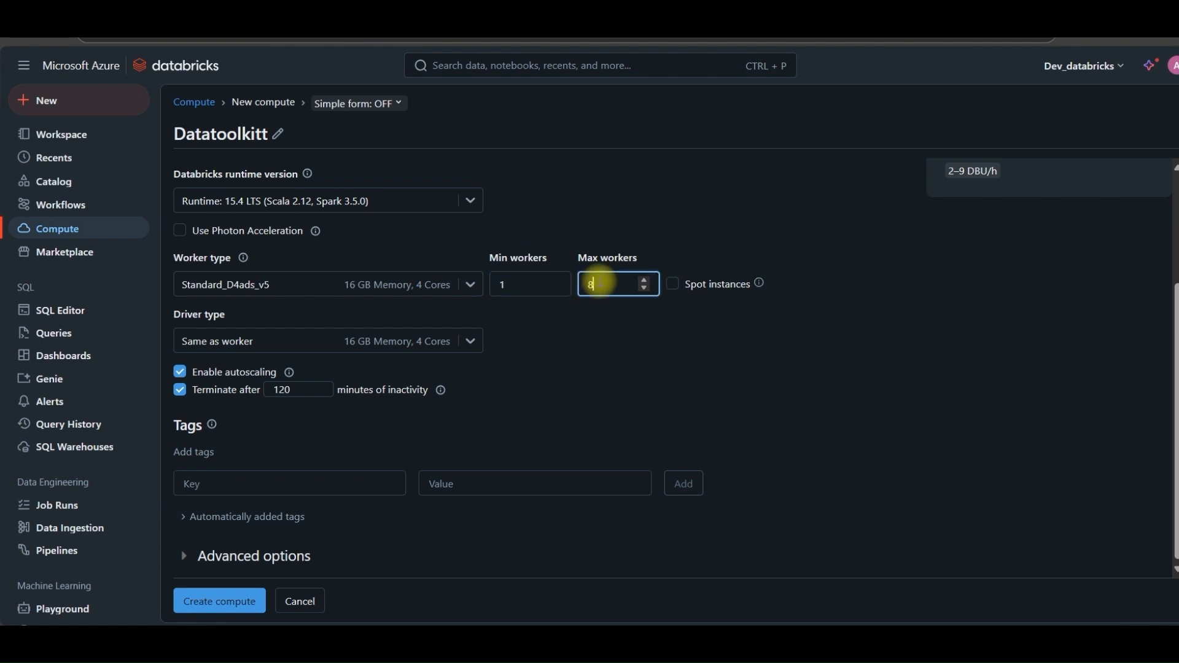
{"action": "key", "text": "BackSpace"}
{"action": "type", "text": "5"}
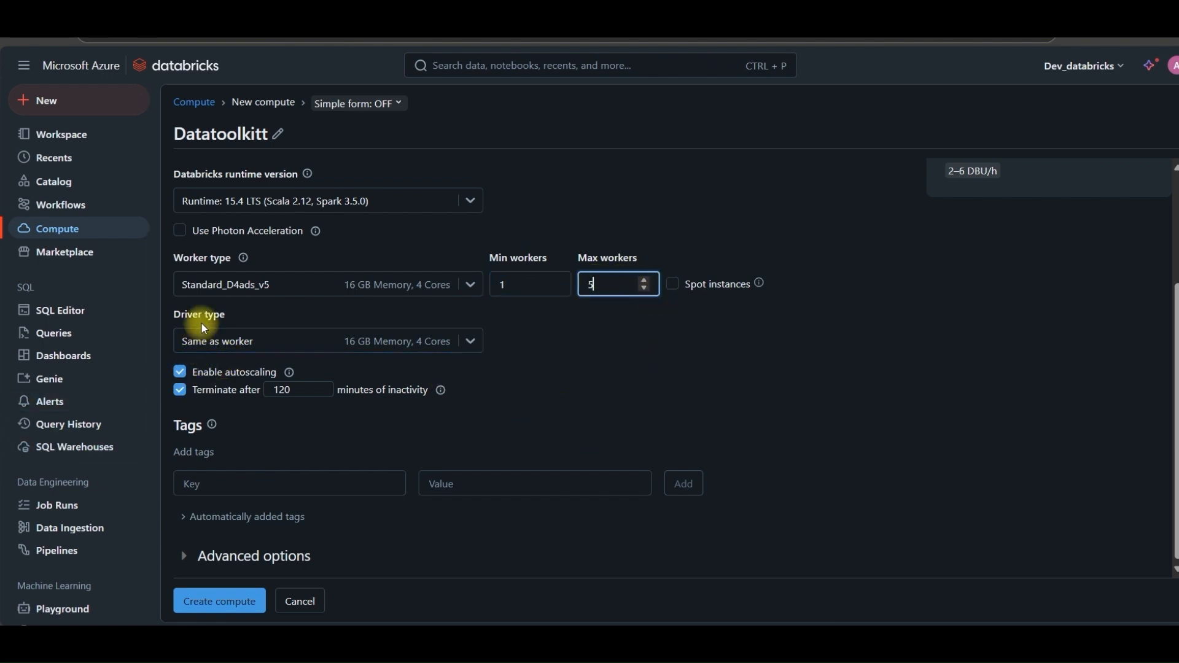
Set the driver type to Same as worker and toggle autoscaling off and back on
{"action": "left_click", "coordinate": [470, 339]}
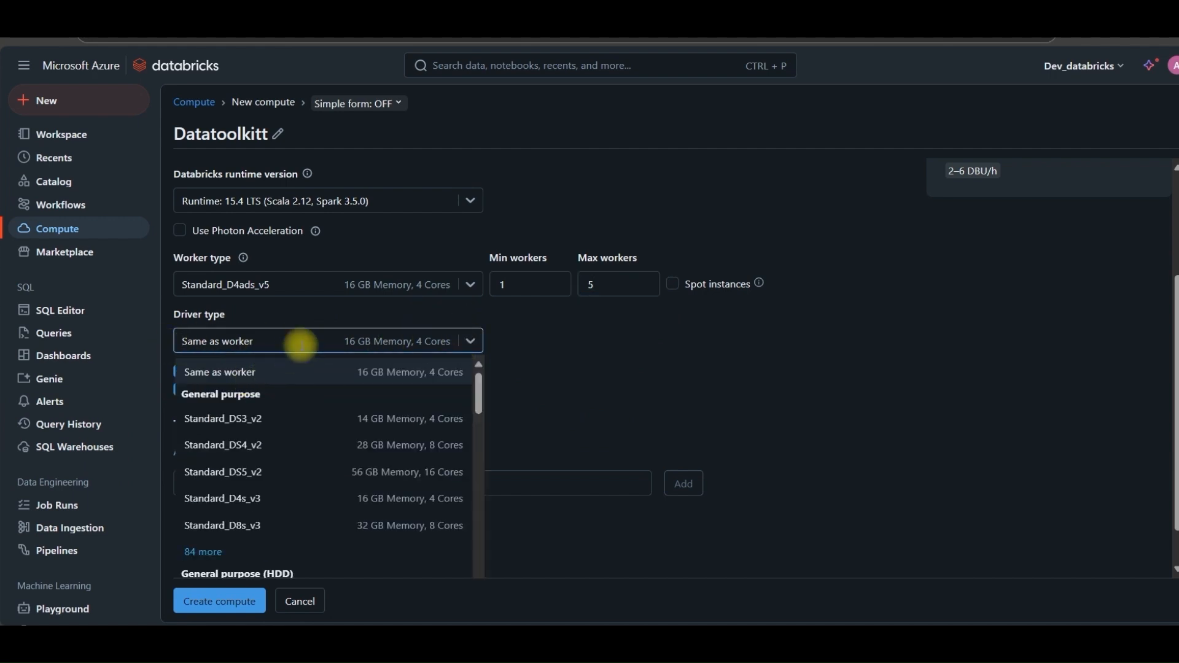
{"action": "left_click", "coordinate": [245, 372]}
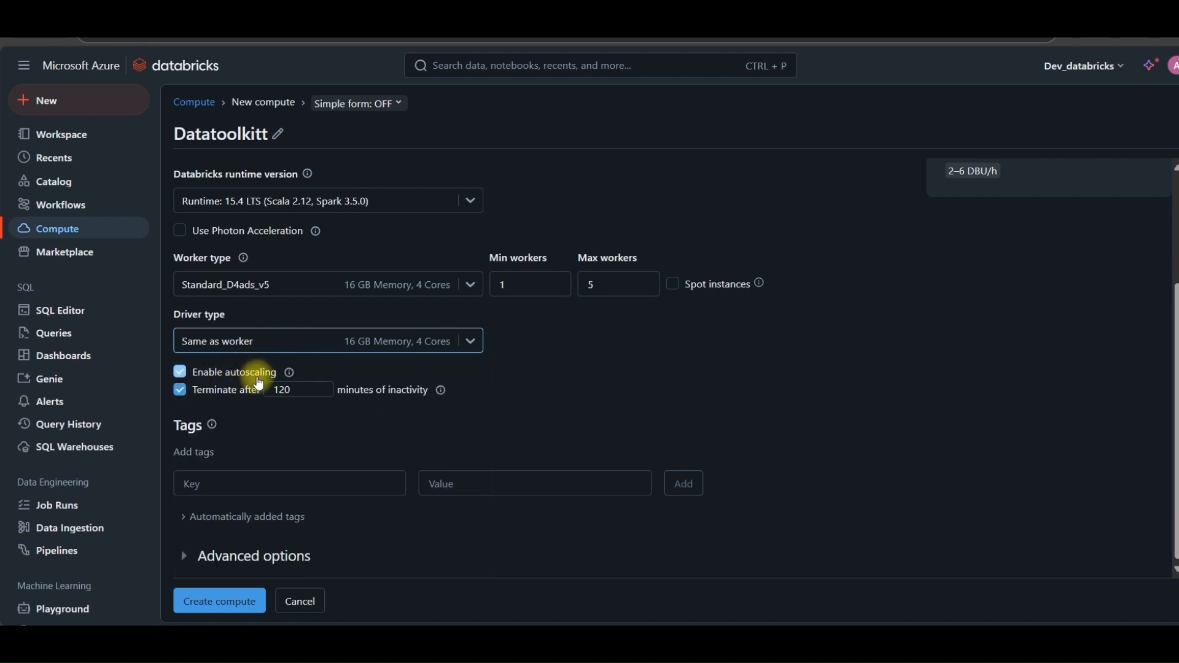
{"action": "left_click", "coordinate": [184, 377]}
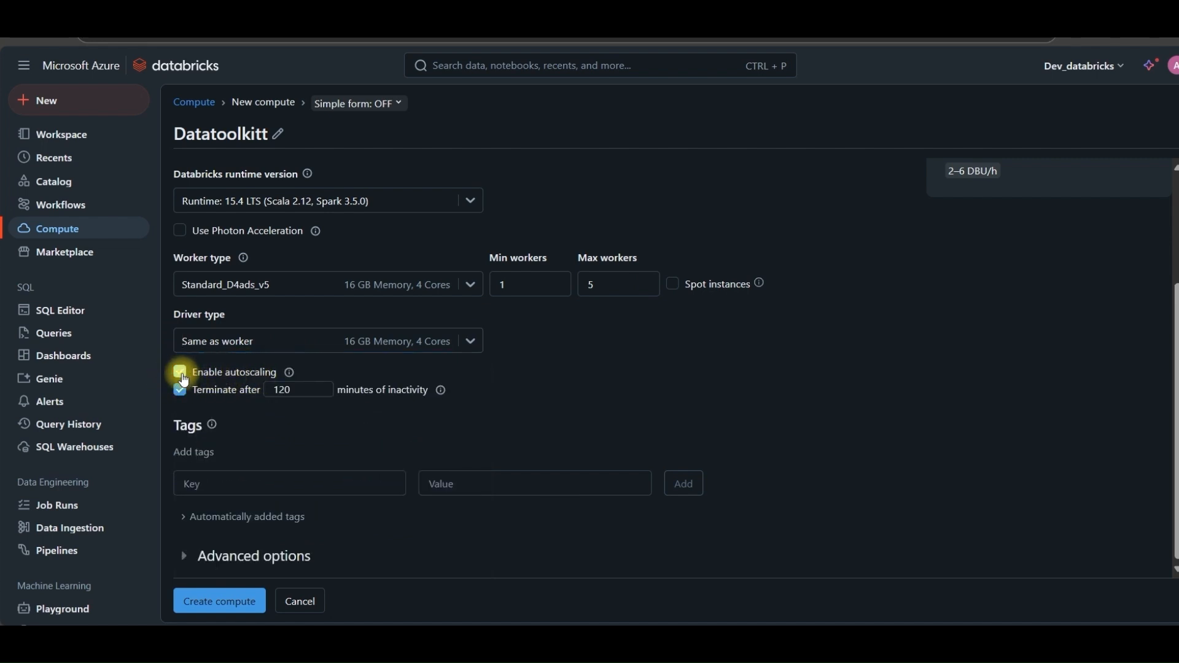
{"action": "left_click", "coordinate": [184, 377]}
{"action": "left_click", "coordinate": [184, 377]}
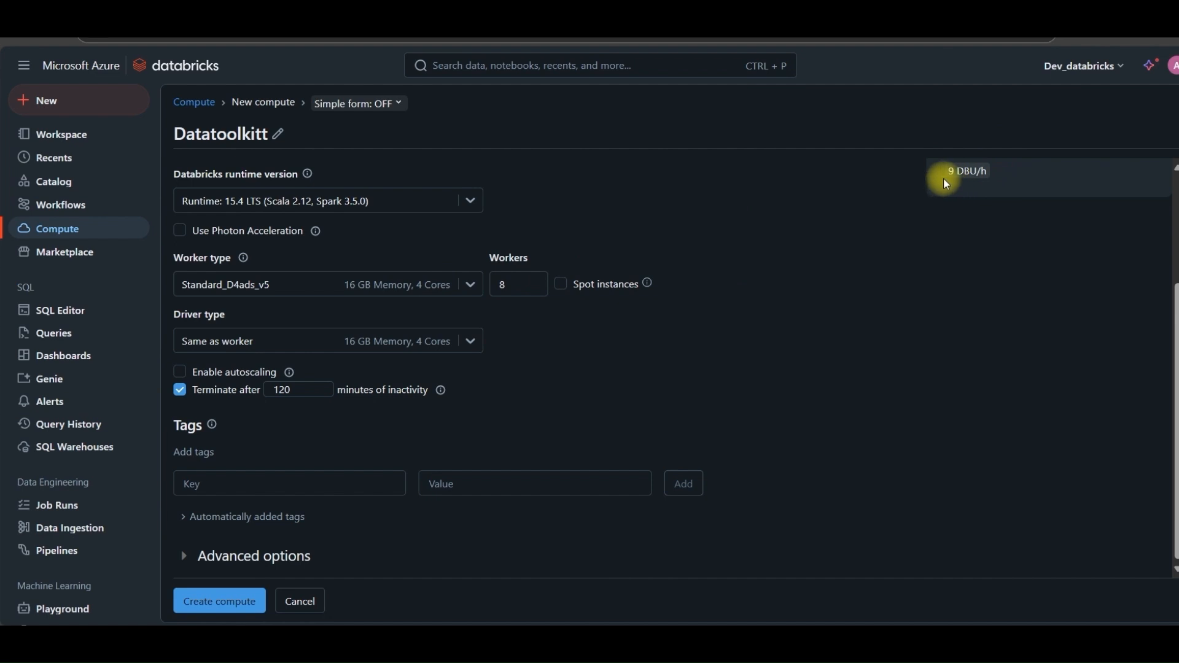
{"action": "left_click", "coordinate": [181, 373]}
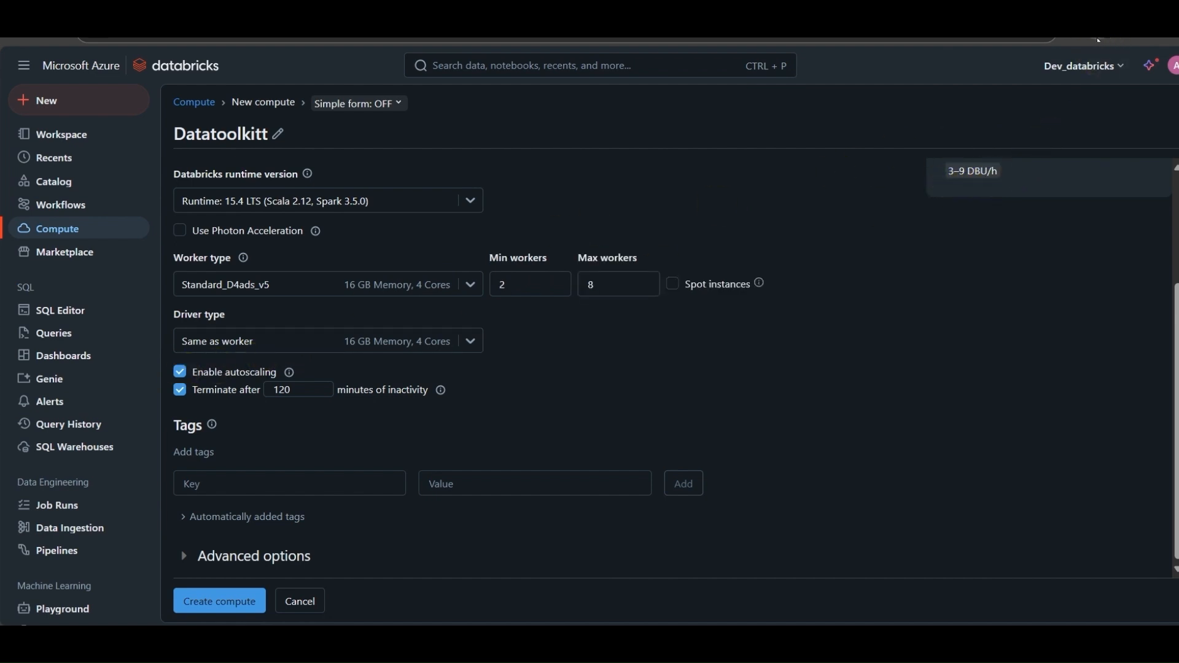
{"action": "left_click", "coordinate": [186, 369]}
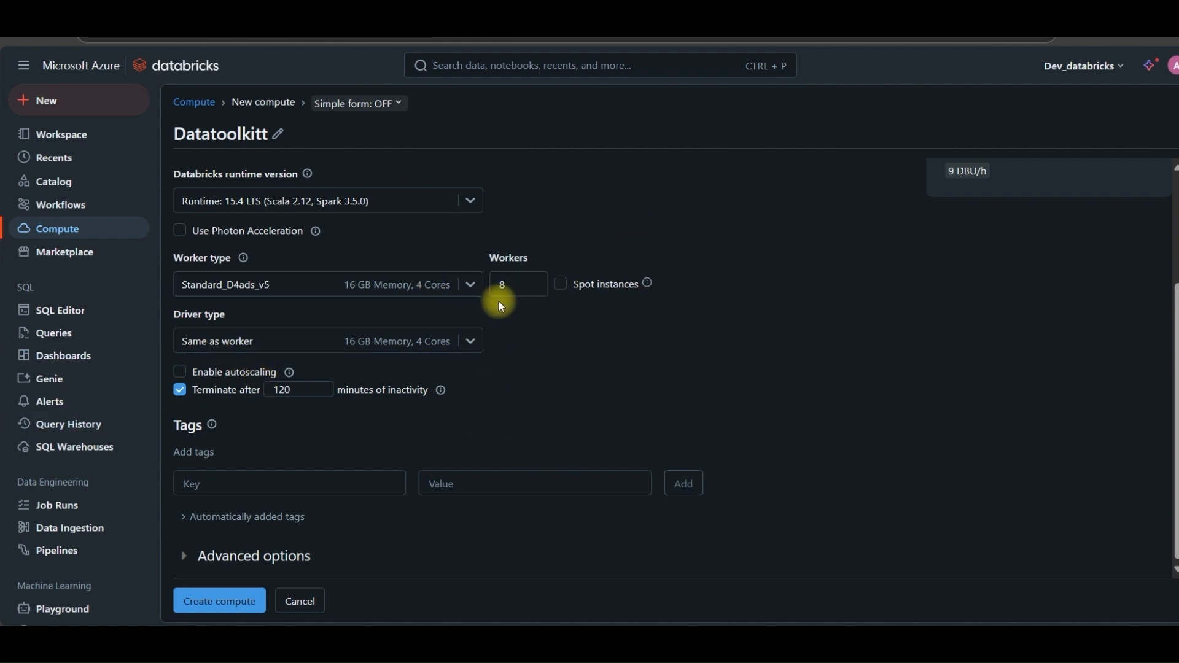
{"action": "left_click", "coordinate": [180, 373]}
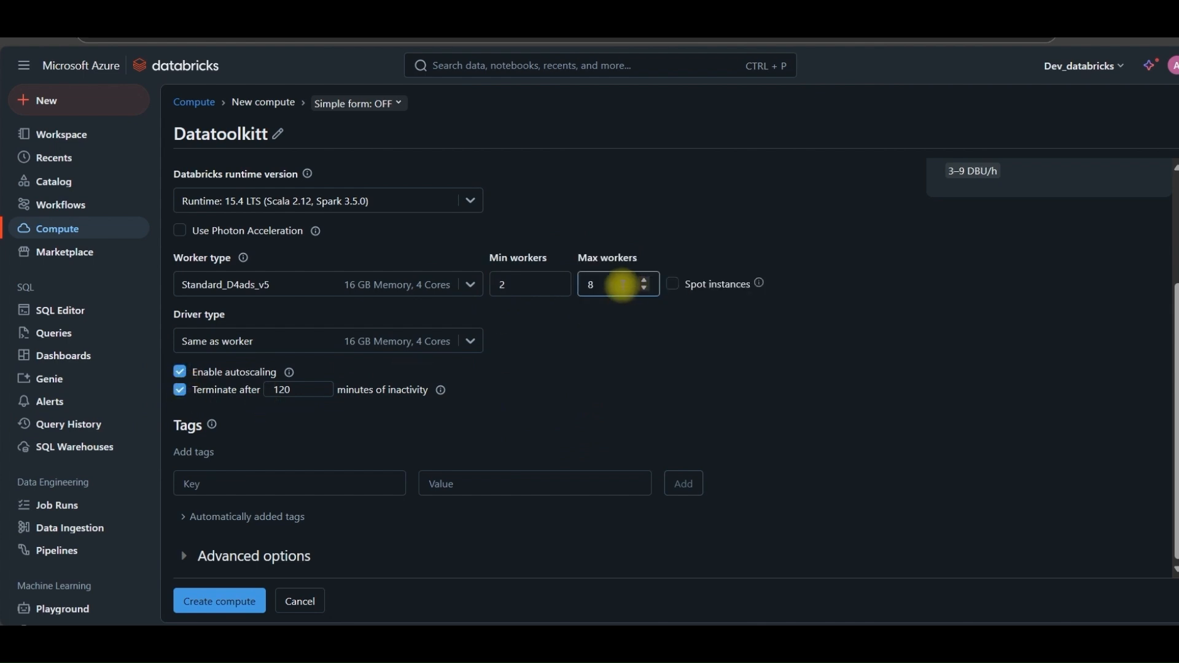
Set the maximum workers to 5
{"action": "left_click", "coordinate": [604, 286]}
{"action": "key", "text": "BackSpace"}
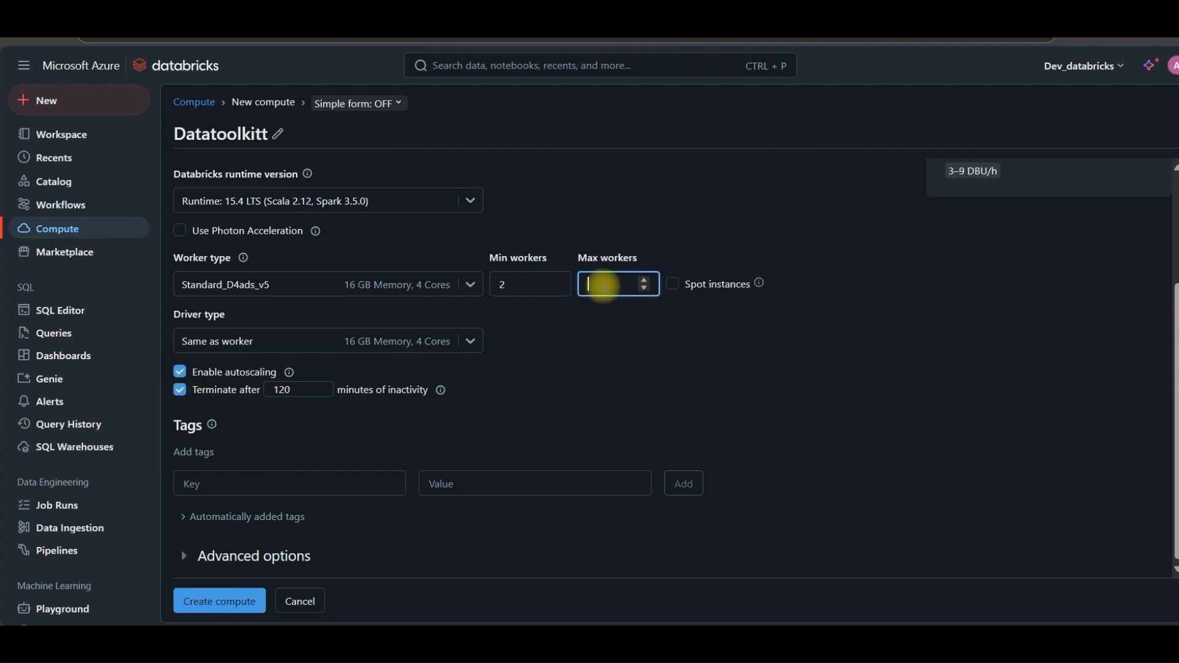
{"action": "type", "text": "5"}
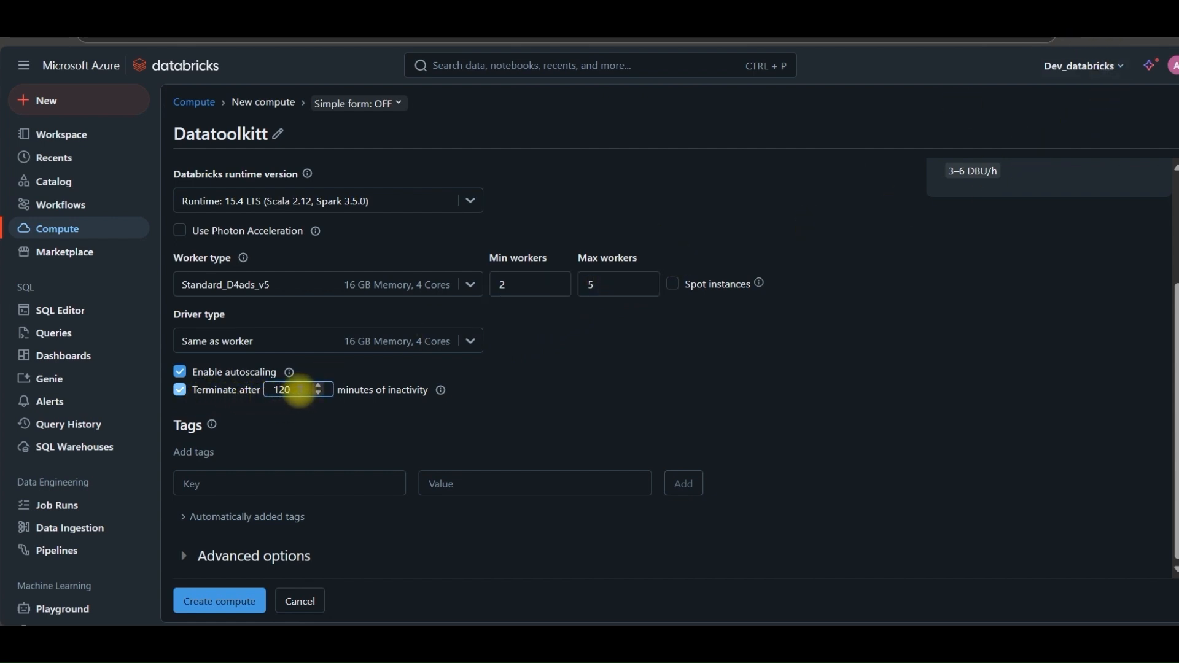
Set the inactivity auto-termination to 60 minutes
{"action": "left_click_drag", "start_coordinate": [304, 389], "coordinate": [265, 389]}
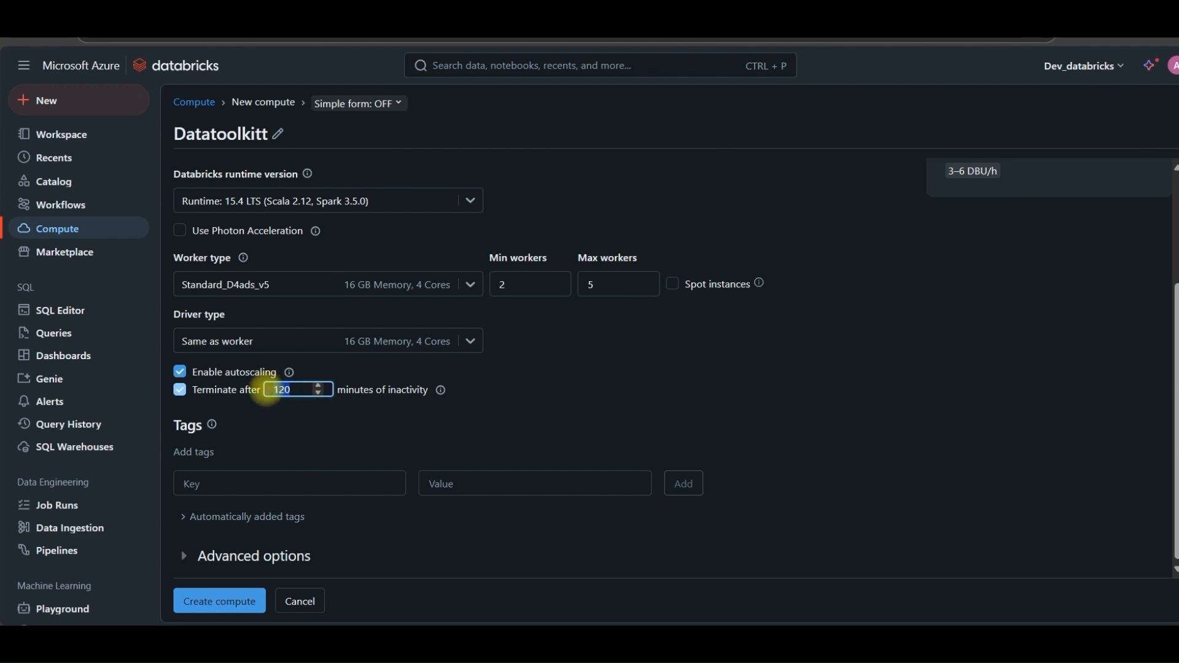
{"action": "type", "text": "20"}
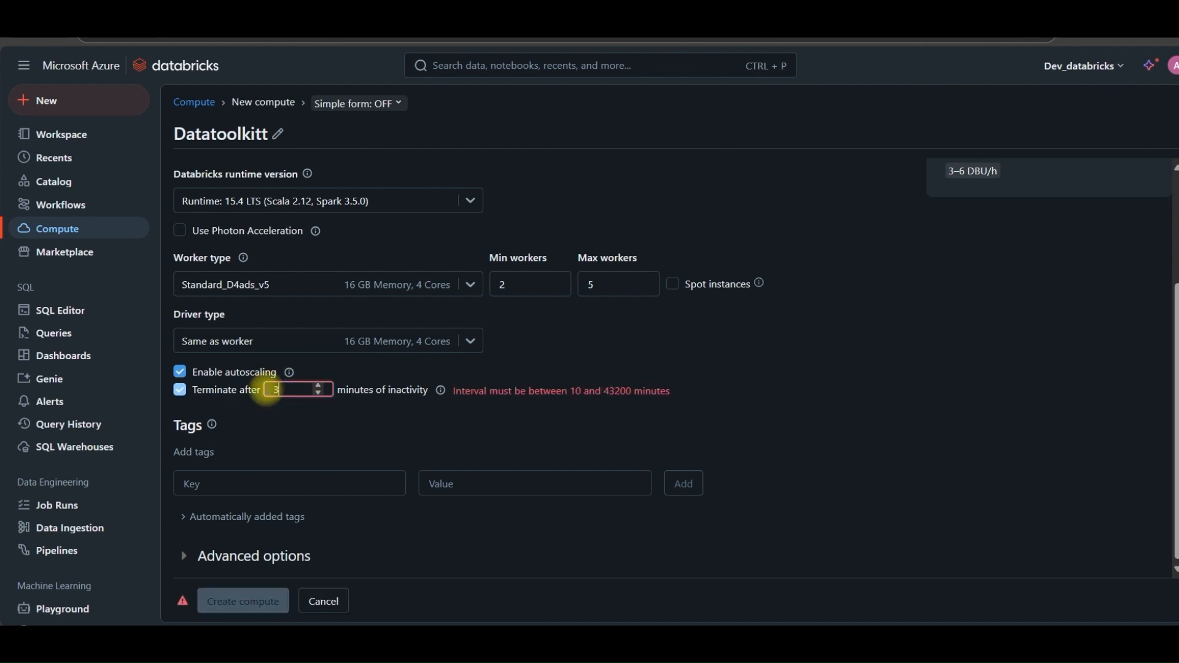
{"action": "key", "text": "BackSpace"}
{"action": "key", "text": "BackSpace"}
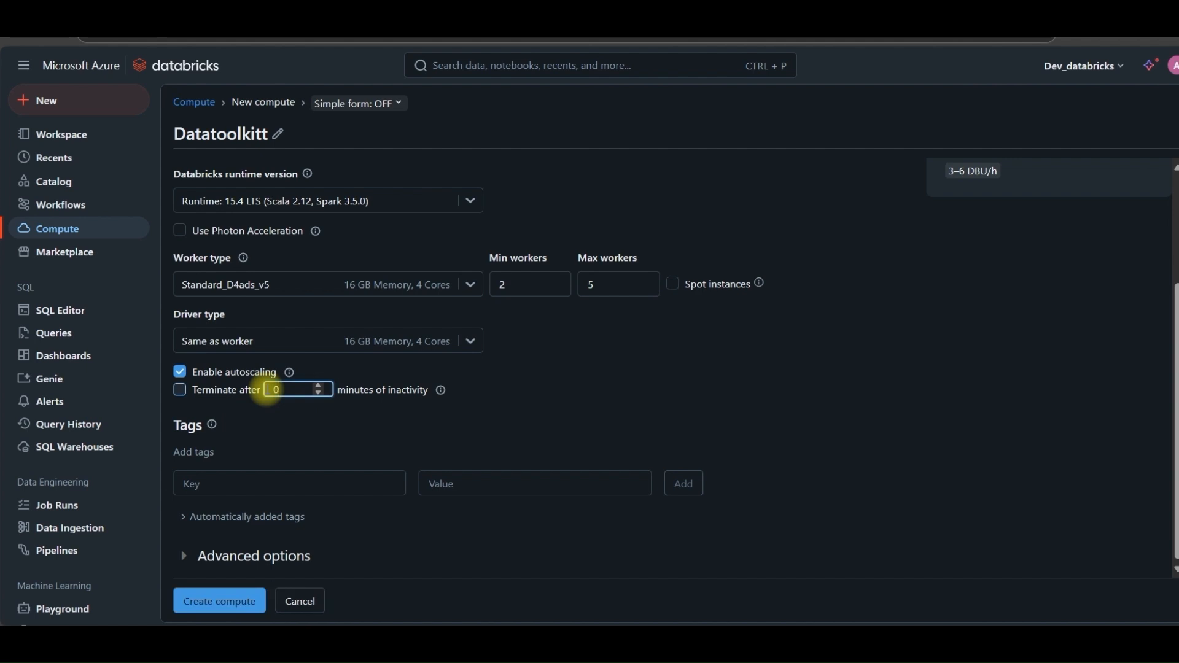
{"action": "type", "text": "60"}
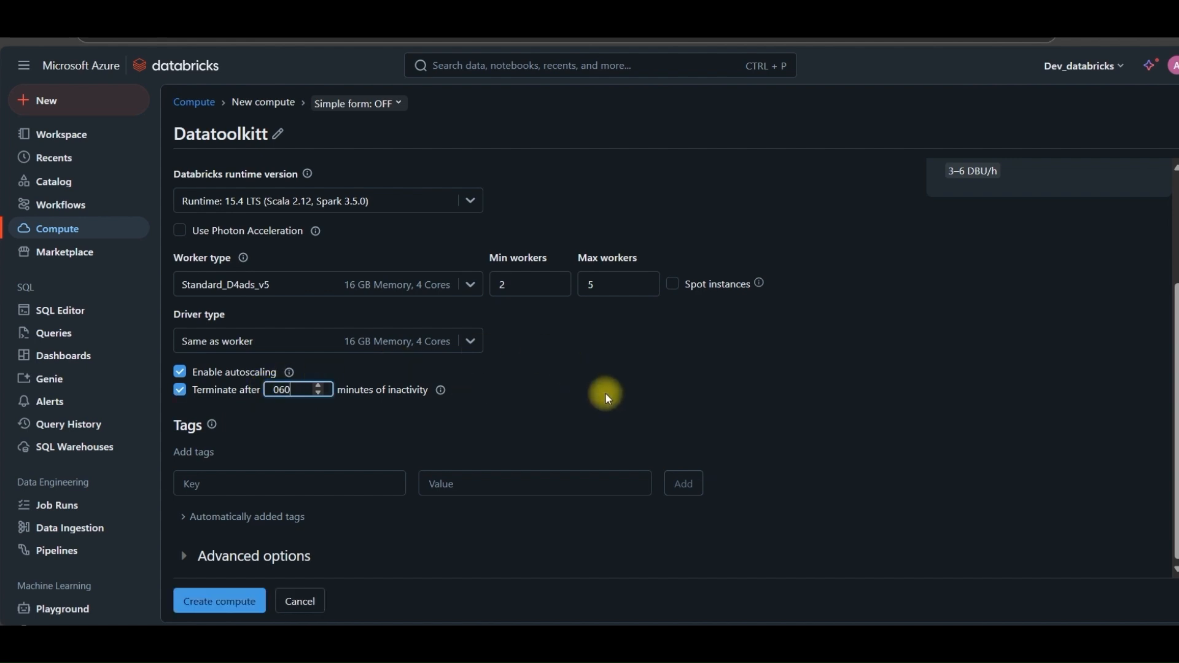
{"action": "key", "text": "BackSpace"}
{"action": "key", "text": "BackSpace"}
{"action": "type", "text": "60"}
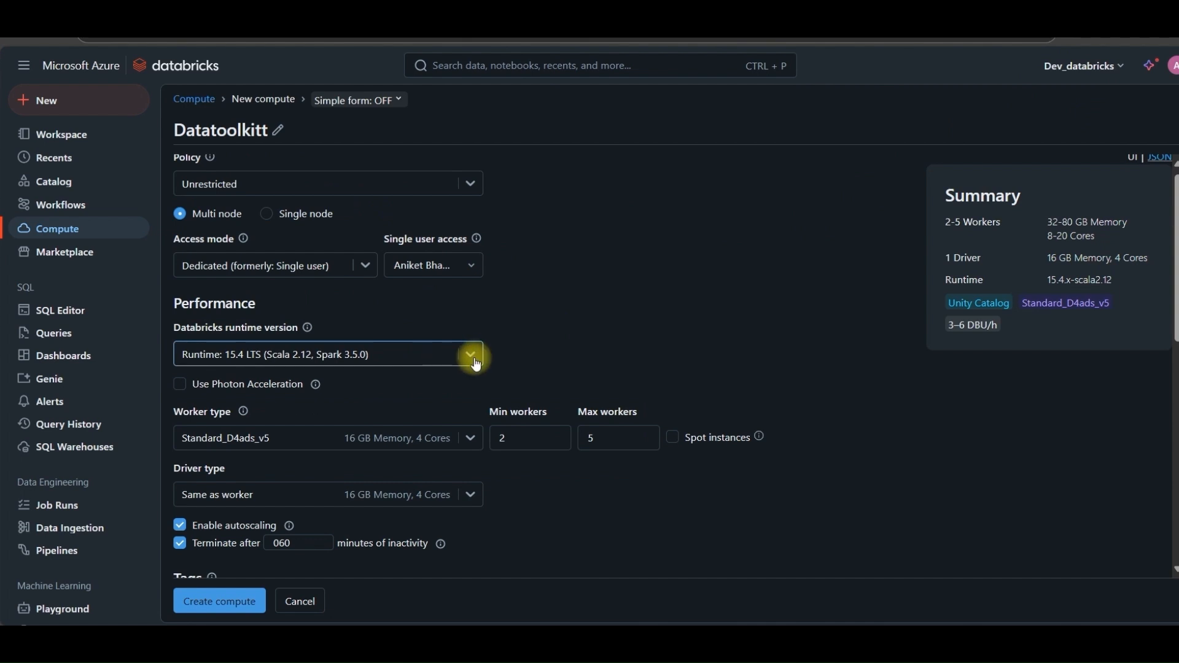
Create the Datatoolkitt compute with these settings
{"action": "left_click", "coordinate": [475, 361]}
{"action": "left_click", "coordinate": [208, 611]}
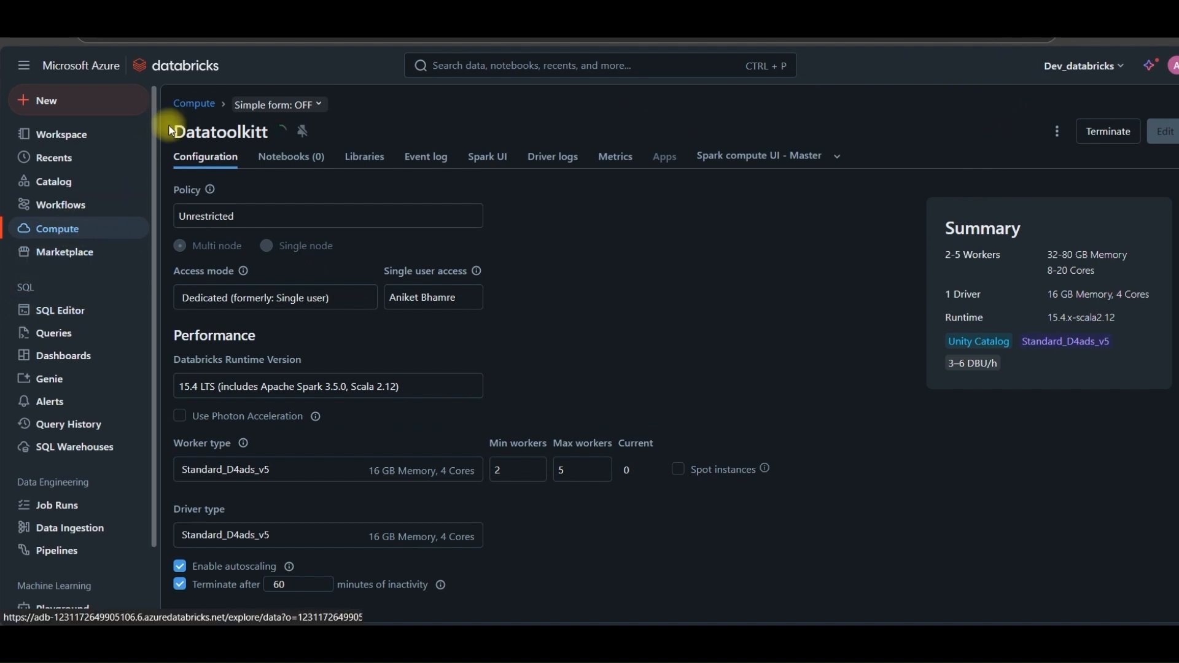
Open the Datatoolkitt cluster's details from the compute list and return to the list
{"action": "left_click", "coordinate": [195, 103]}
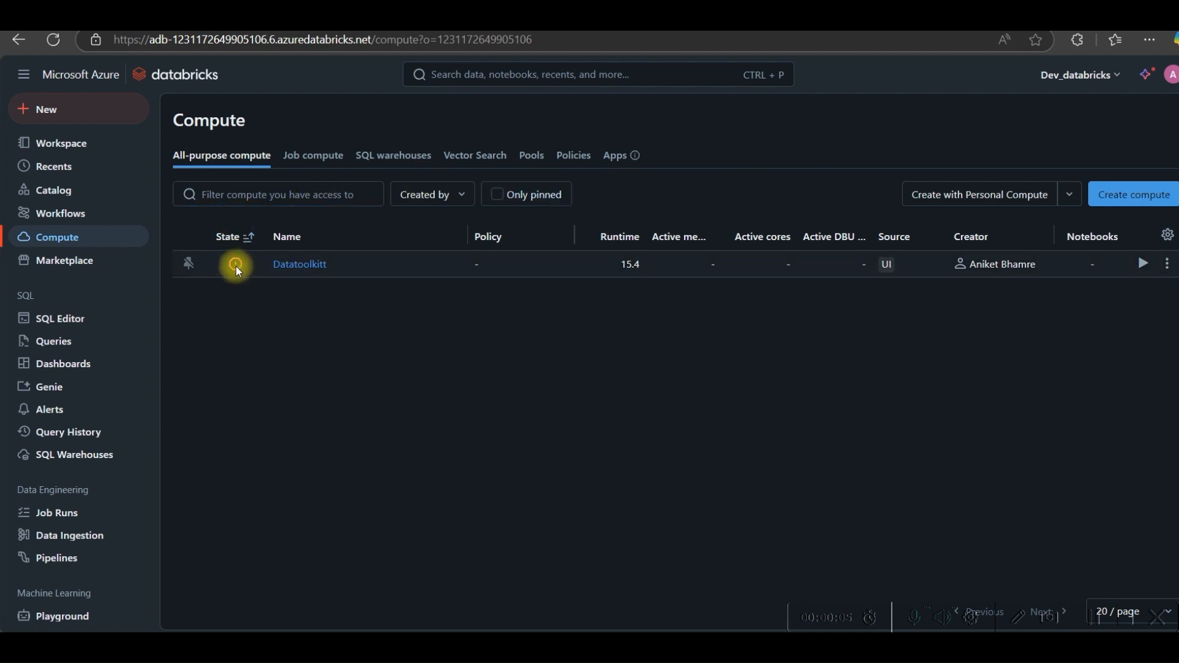
{"action": "left_click", "coordinate": [299, 264]}
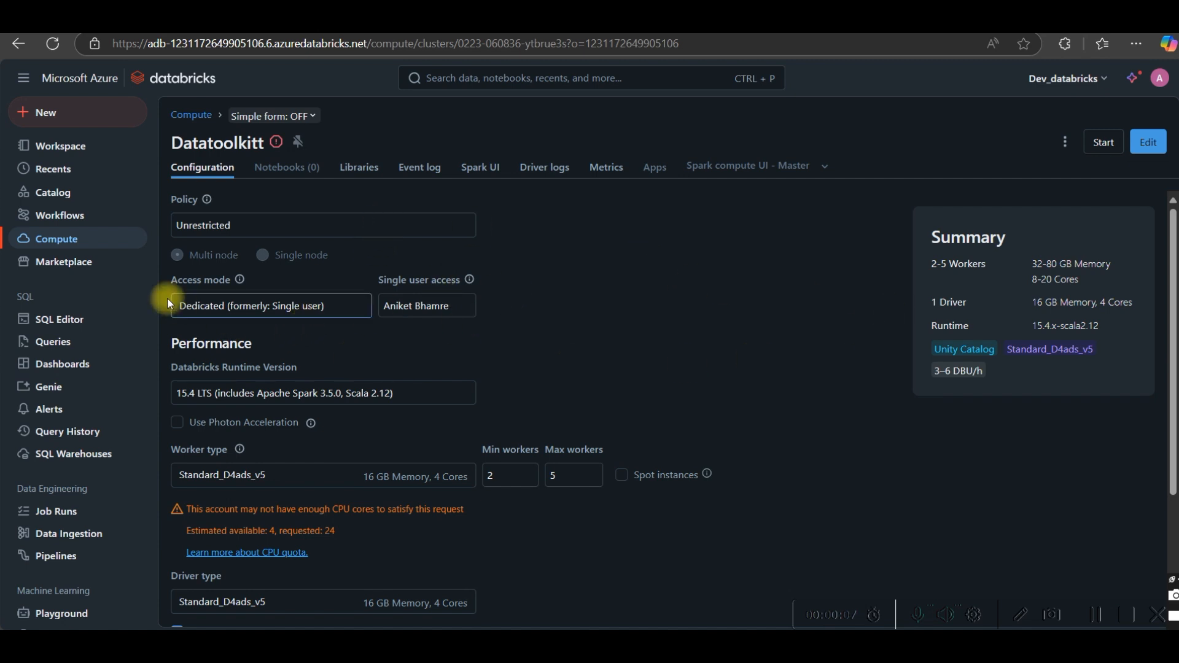
{"action": "left_click", "coordinate": [36, 238]}
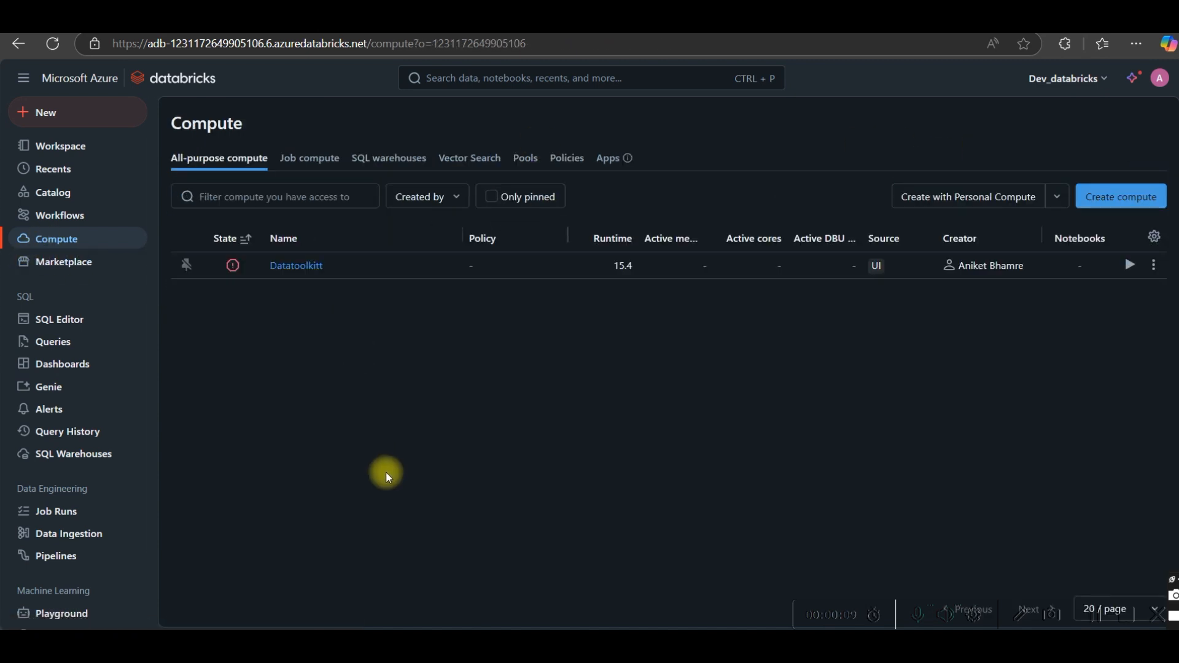
Start a new compute and set its policy to Personal Compute
{"action": "left_click", "coordinate": [1124, 198]}
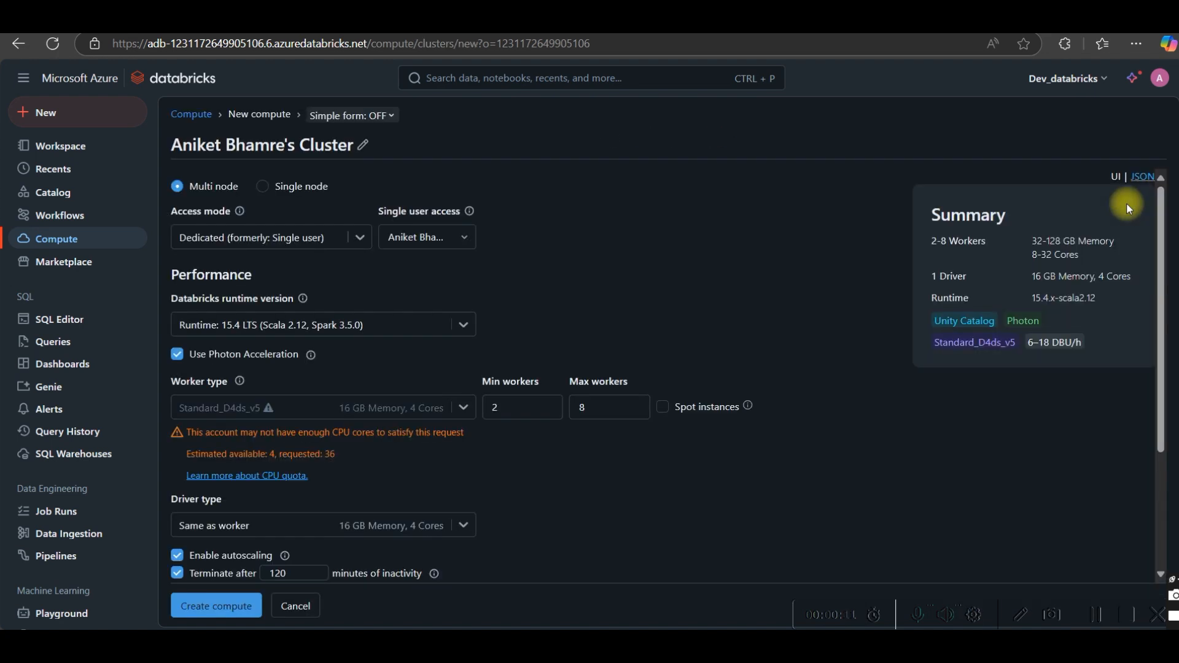
{"action": "left_click", "coordinate": [414, 204]}
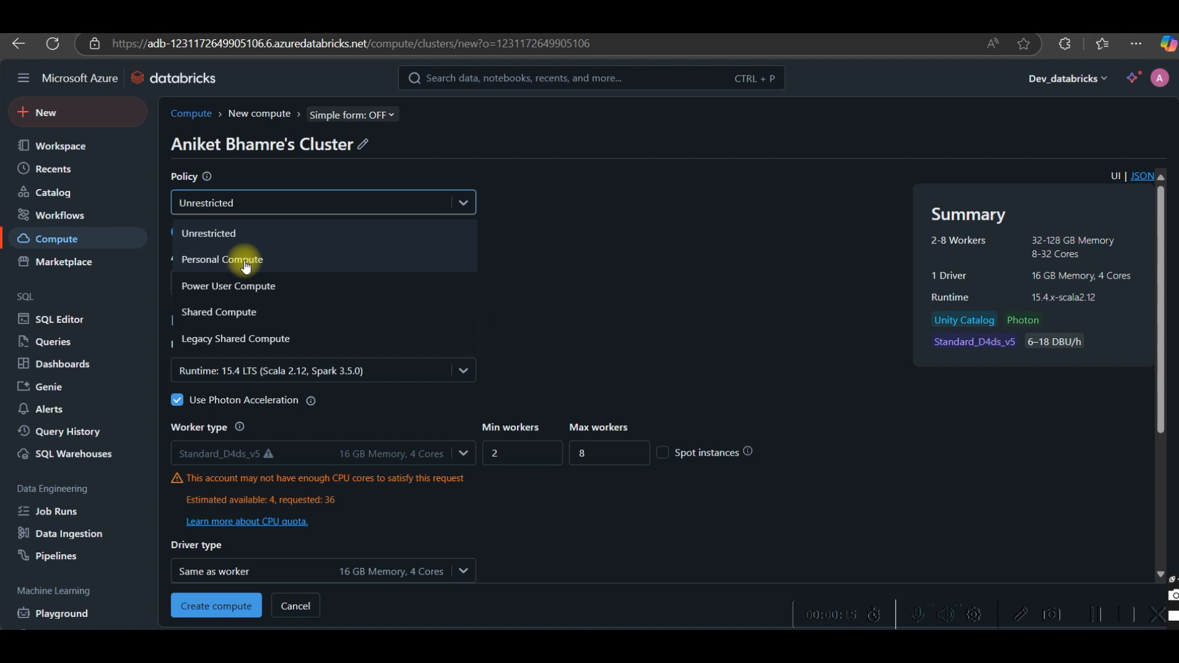
{"action": "left_click", "coordinate": [220, 264]}
{"action": "left_click", "coordinate": [792, 379]}
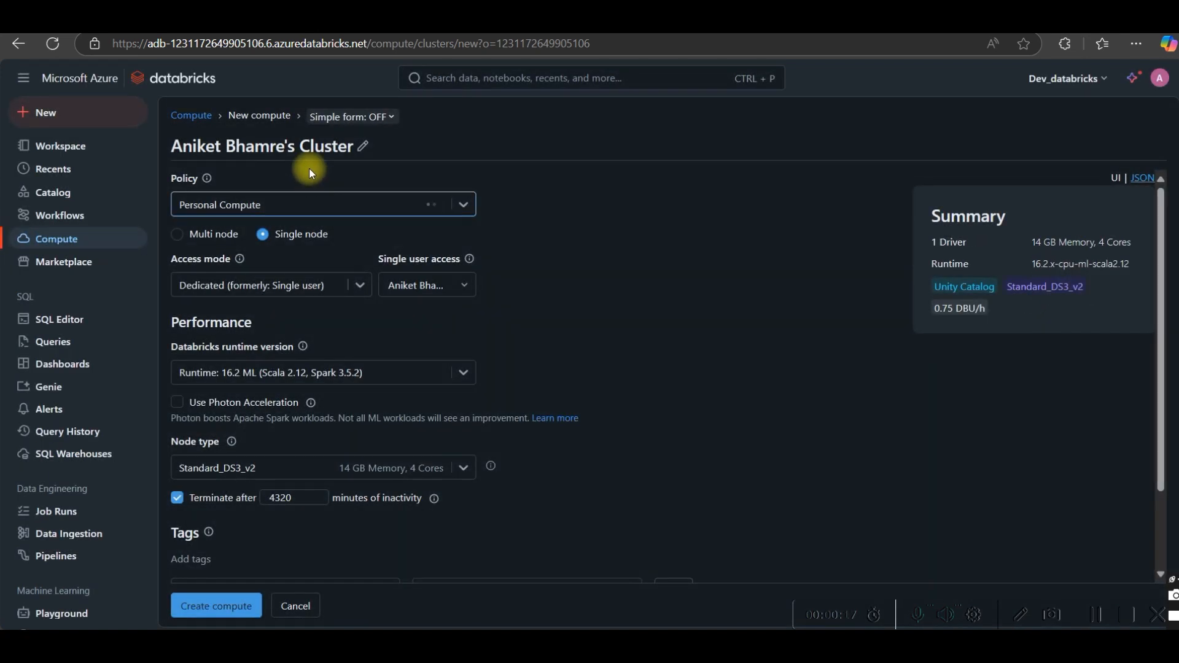
Rename the new Personal Compute cluster to Datatoolkitt and create the compute
{"action": "left_click", "coordinate": [362, 146]}
{"action": "left_click_drag", "start_coordinate": [362, 146], "coordinate": [147, 151]}
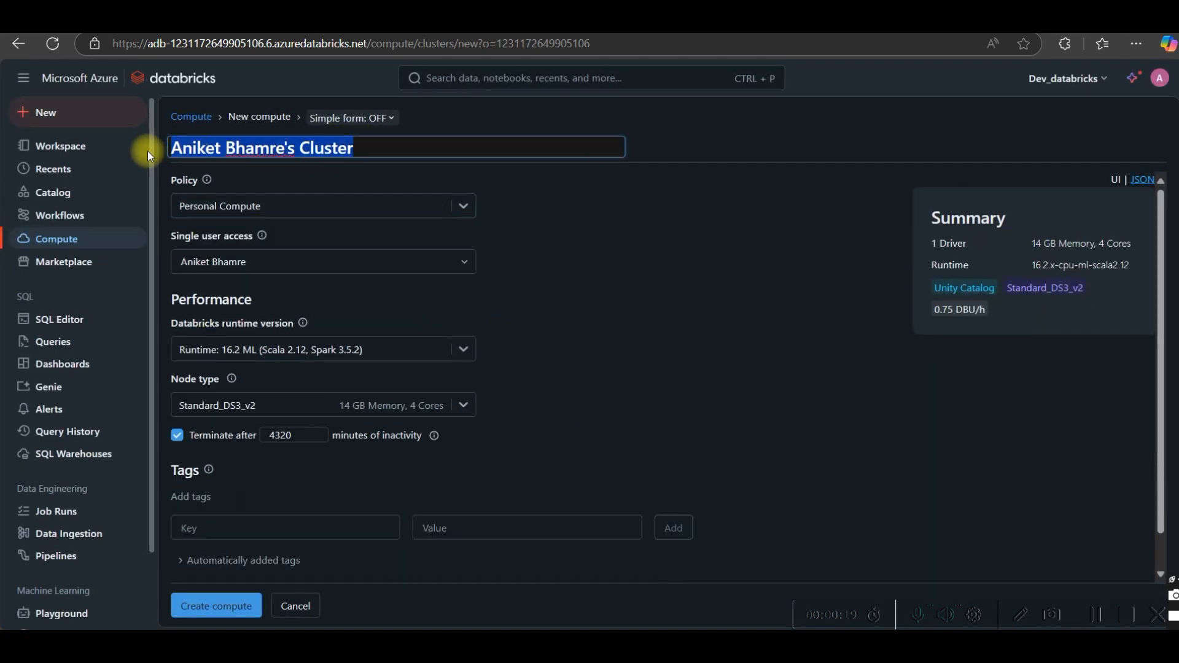
{"action": "type", "text": "Datat"}
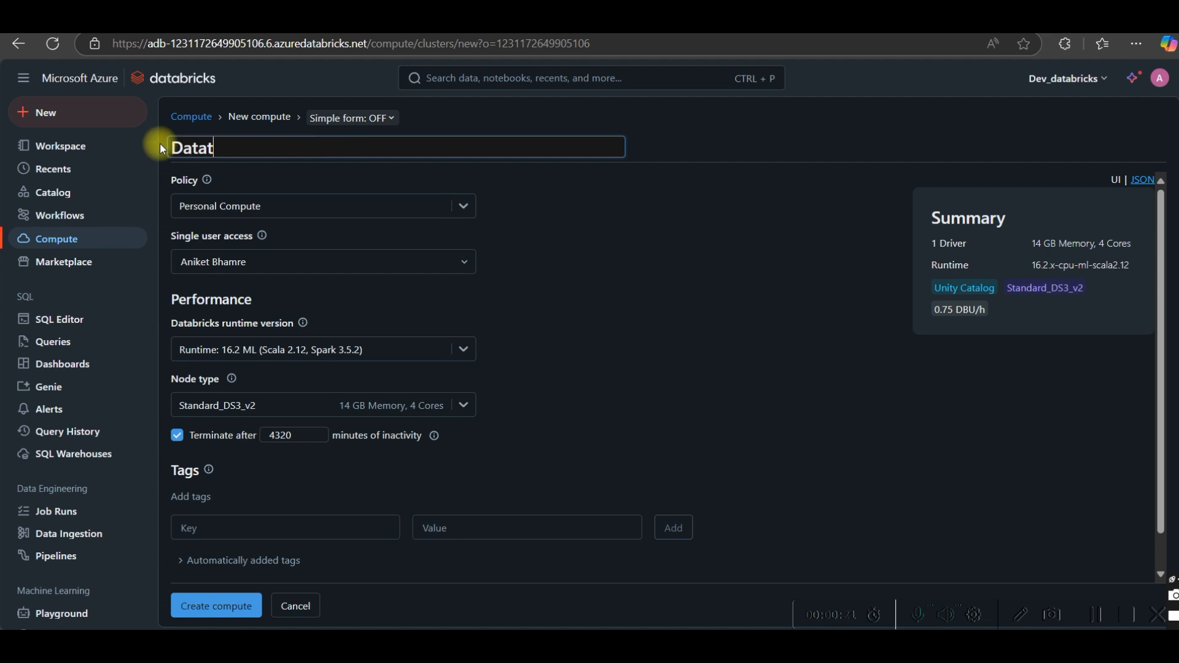
{"action": "type", "text": "oolkitt"}
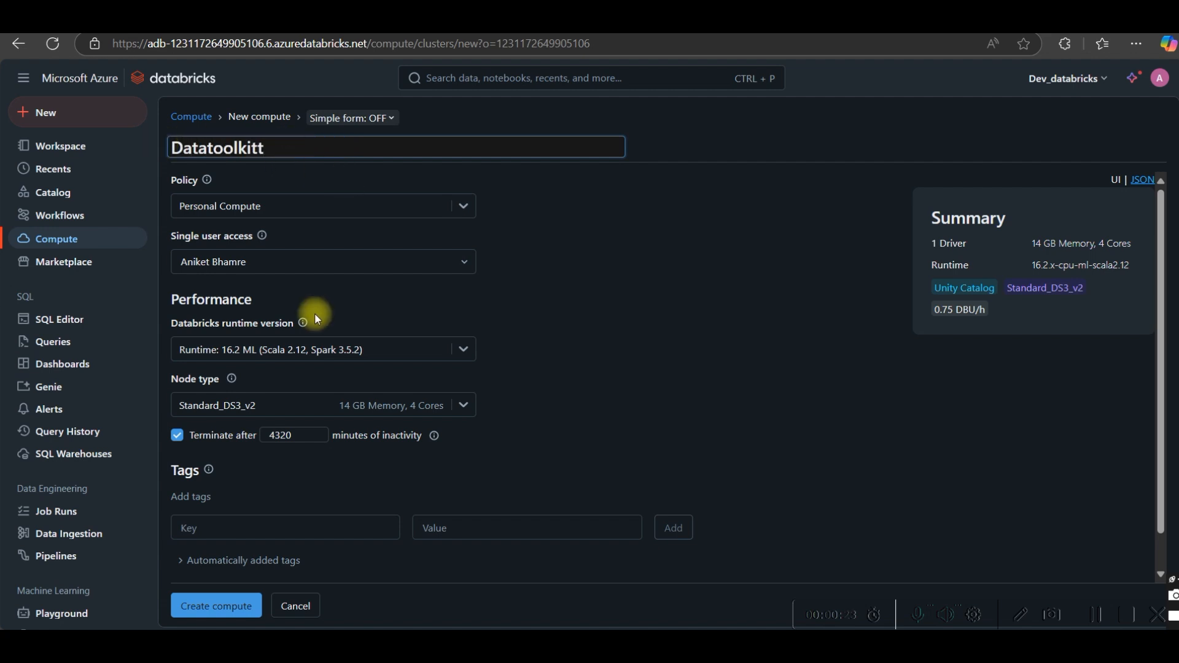
{"action": "scroll", "coordinate": [266, 464], "scroll_direction": "down", "scroll_amount": 1}
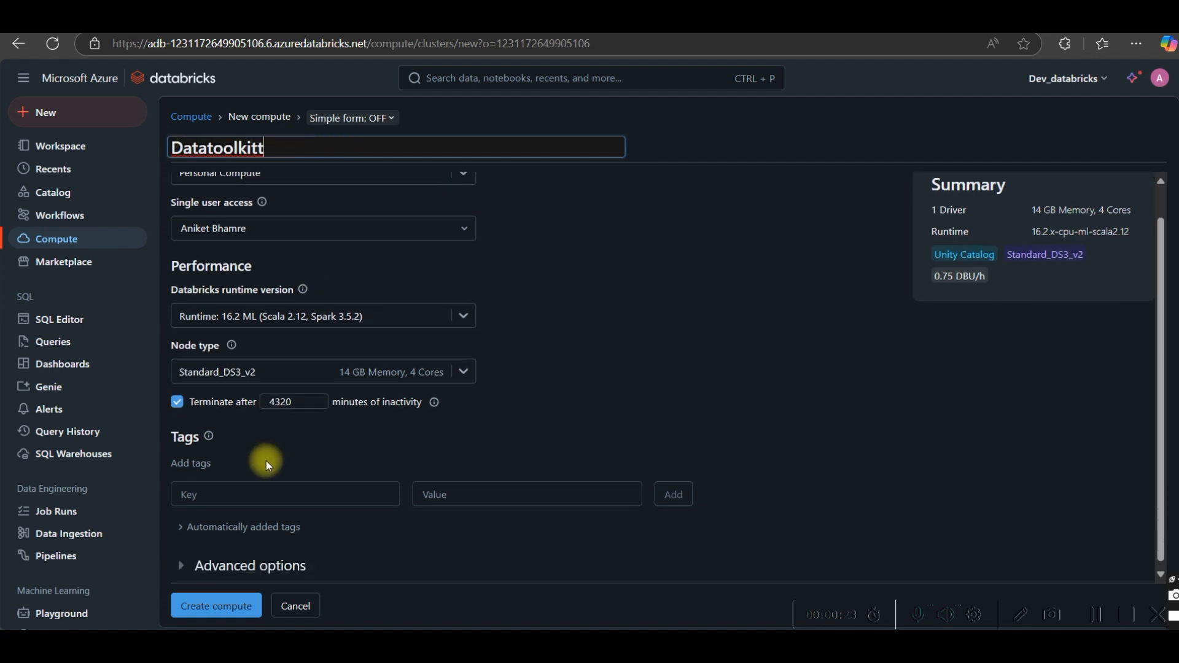
{"action": "left_click", "coordinate": [218, 607]}
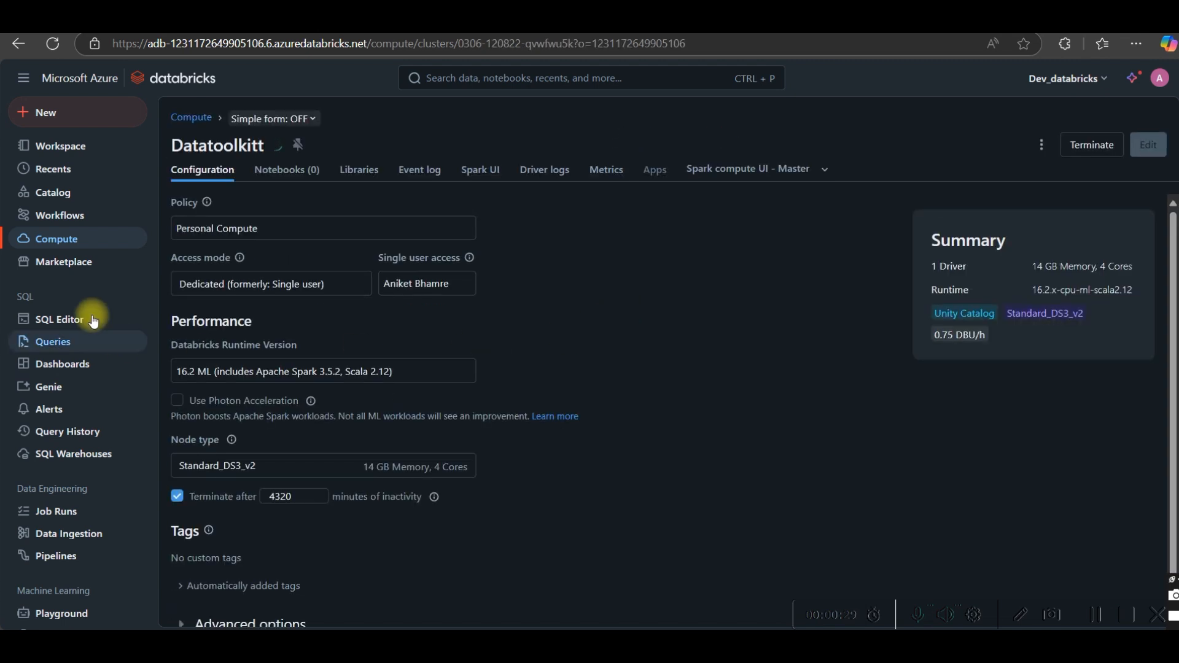
Return to the compute list and open the new Datatoolkitt cluster's configuration details
{"action": "left_click", "coordinate": [54, 238]}
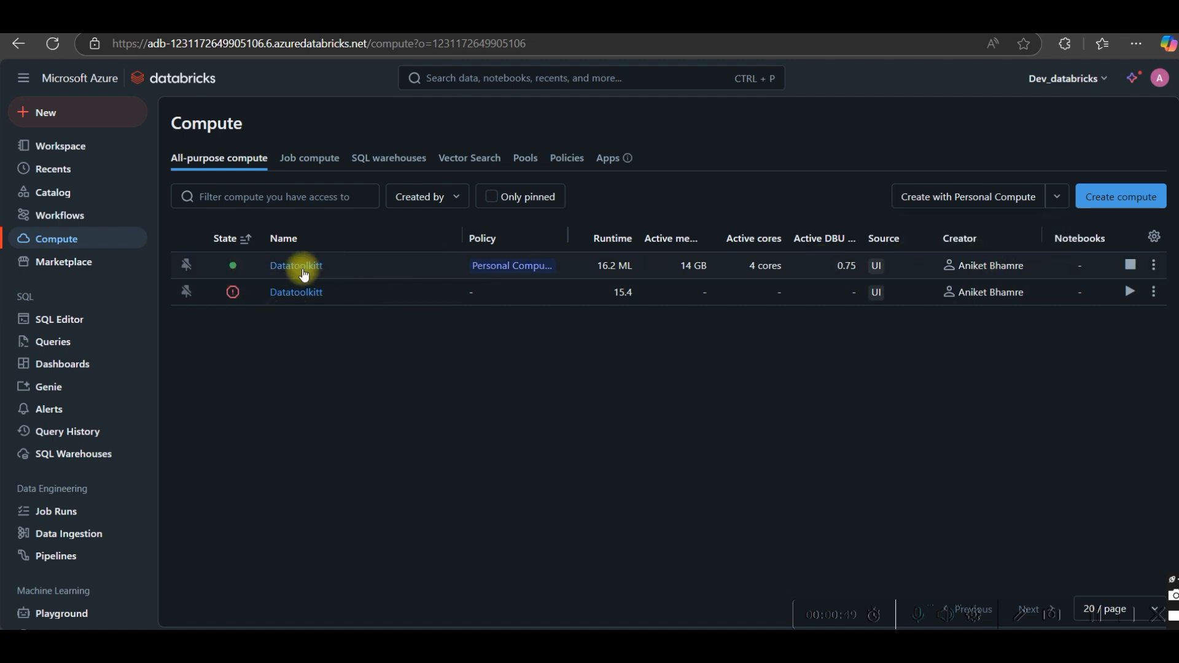
{"action": "left_click", "coordinate": [294, 266]}
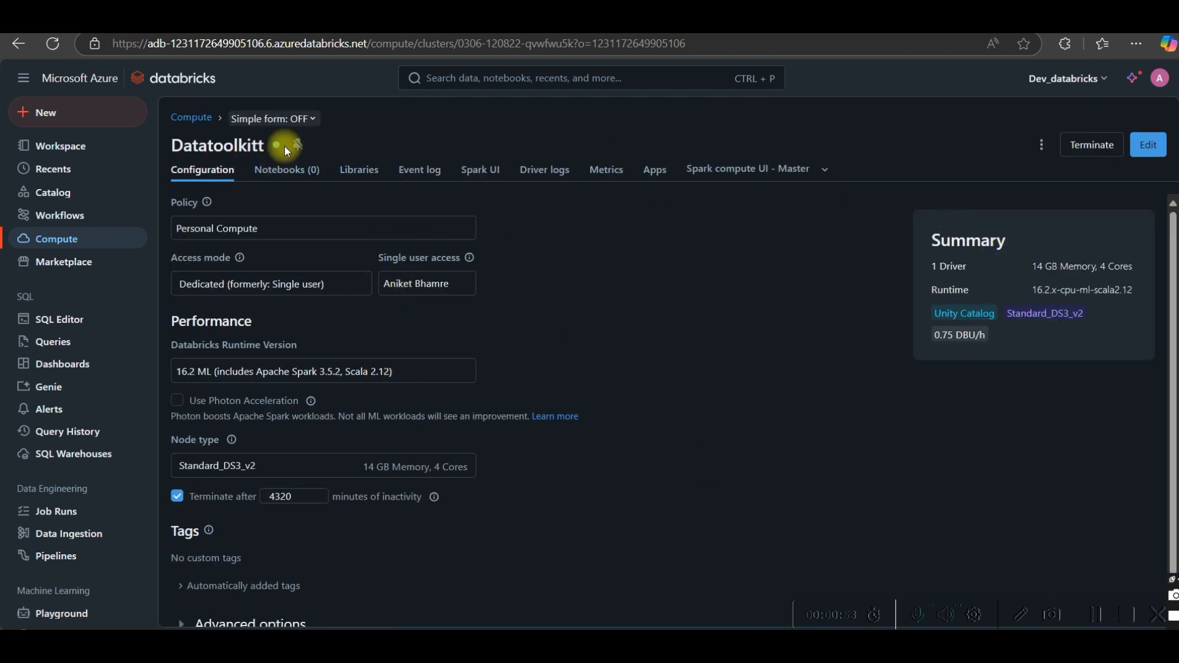
{"action": "left_click", "coordinate": [1097, 617]}
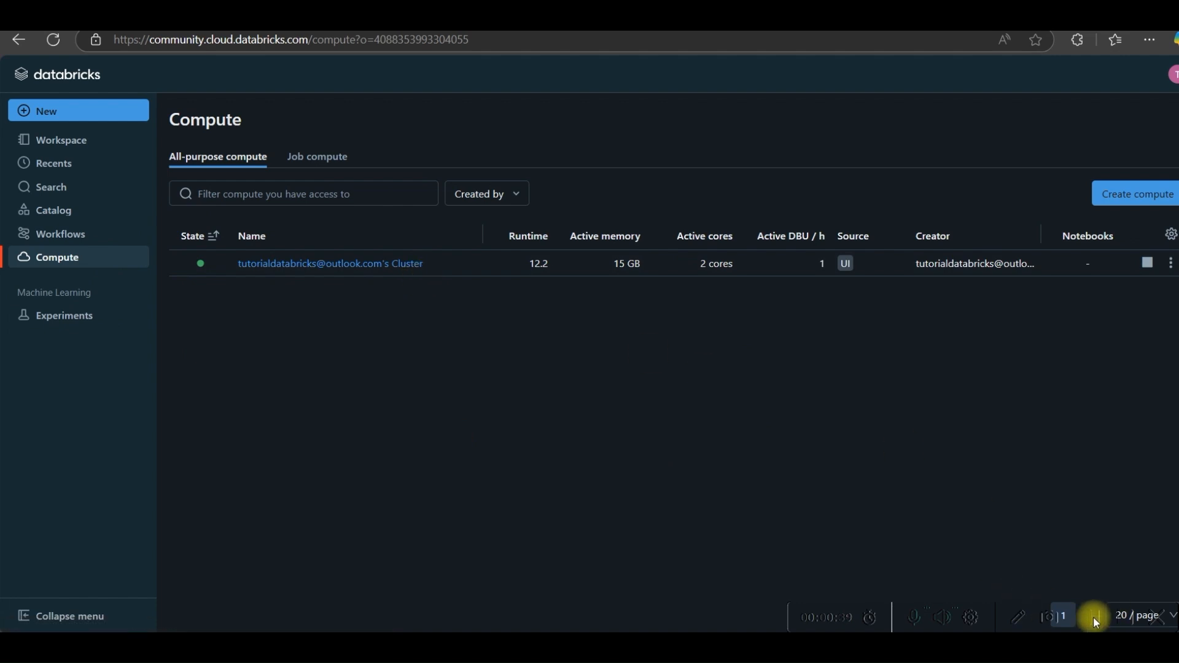
Open a new compute form in the Databricks Community Edition workspace to review its options
{"action": "left_click", "coordinate": [1126, 195]}
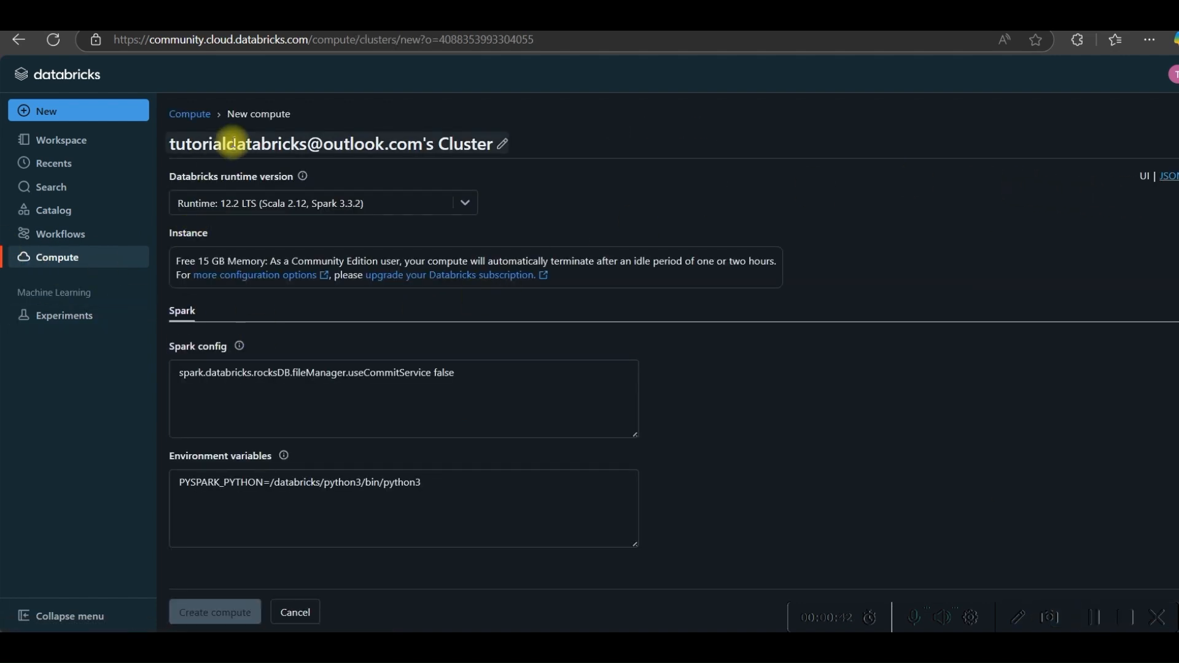
{"action": "left_click", "coordinate": [188, 388]}
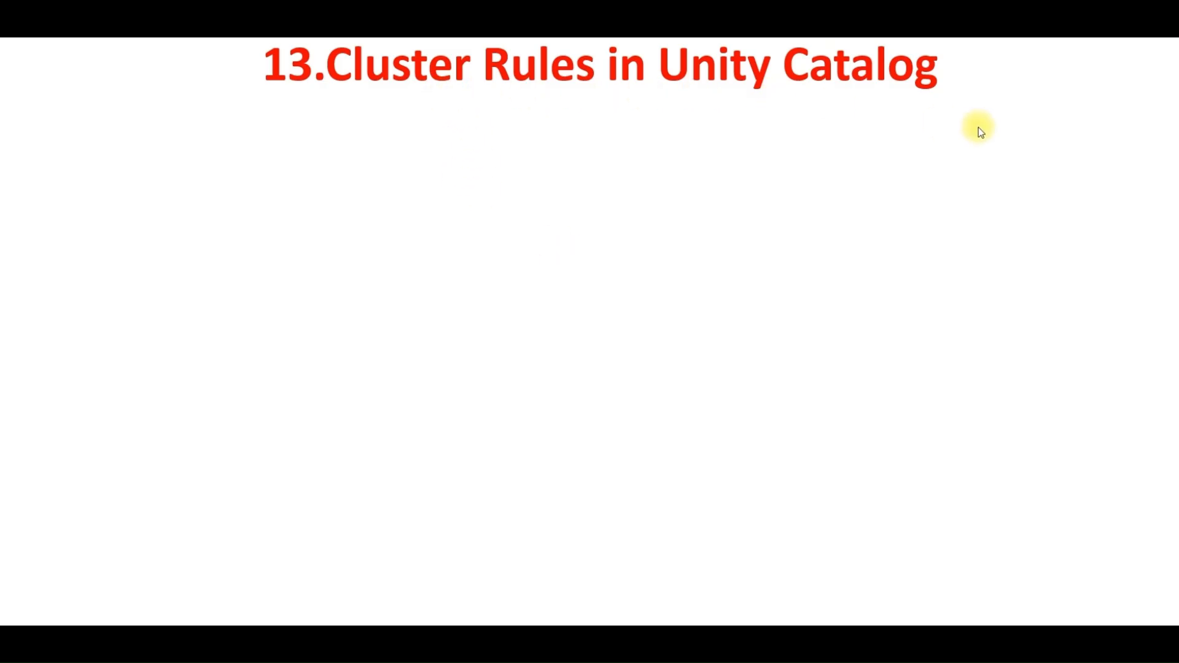
{"action": "left_click", "coordinate": [728, 280]}
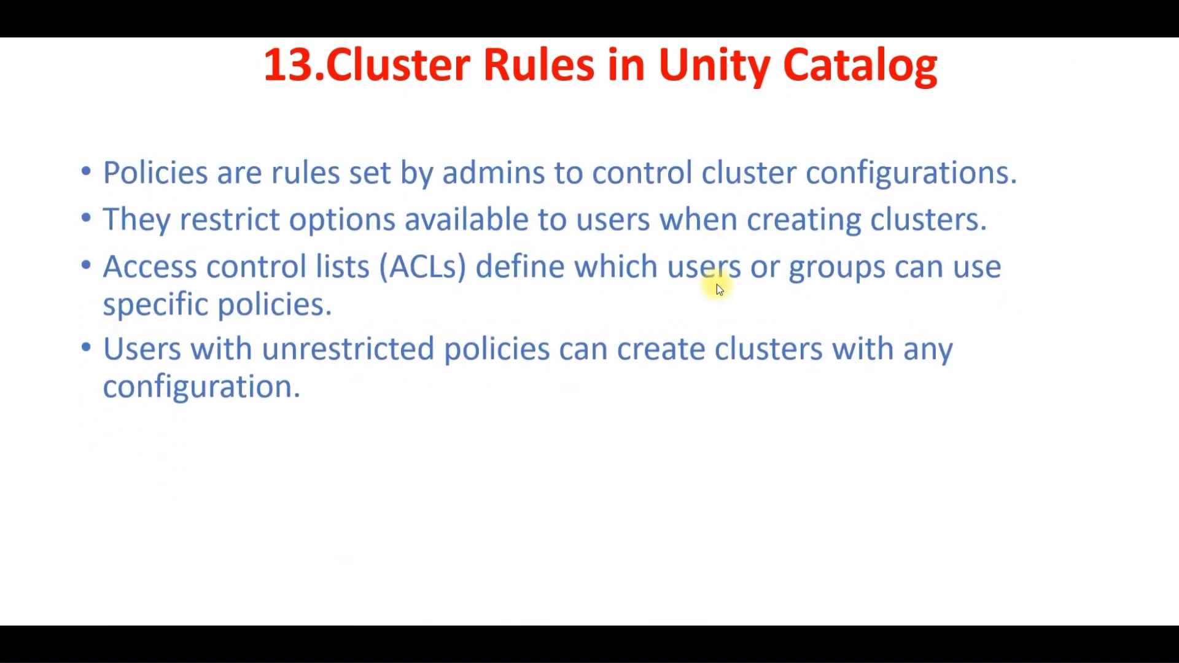